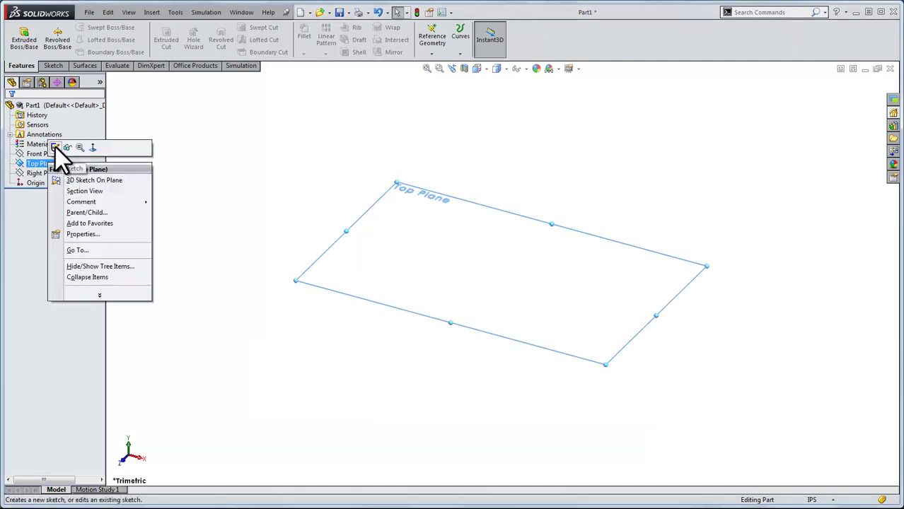
On the Top Plane, sketch a stepped line chain from the origin: vertical, horizontal, short drop, lower horizontal
left_click(55, 147)
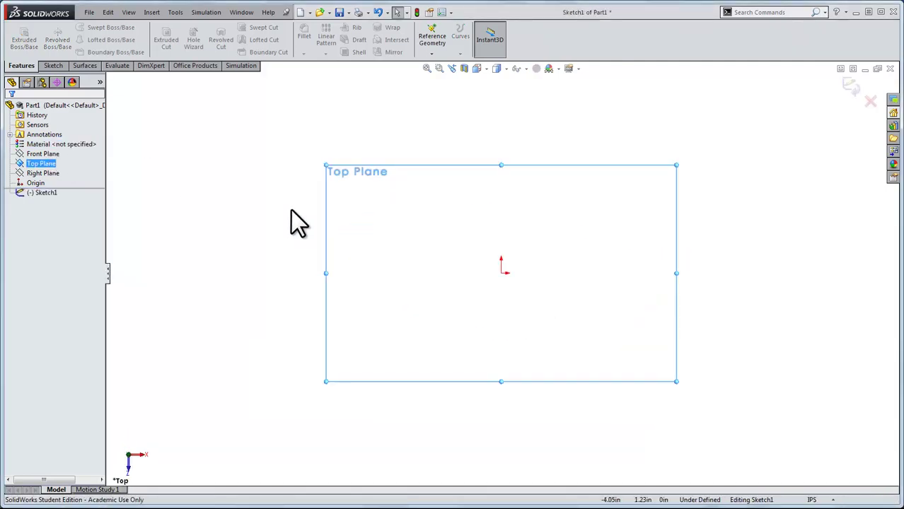
left_click(54, 65)
left_click(73, 27)
left_click(500, 268)
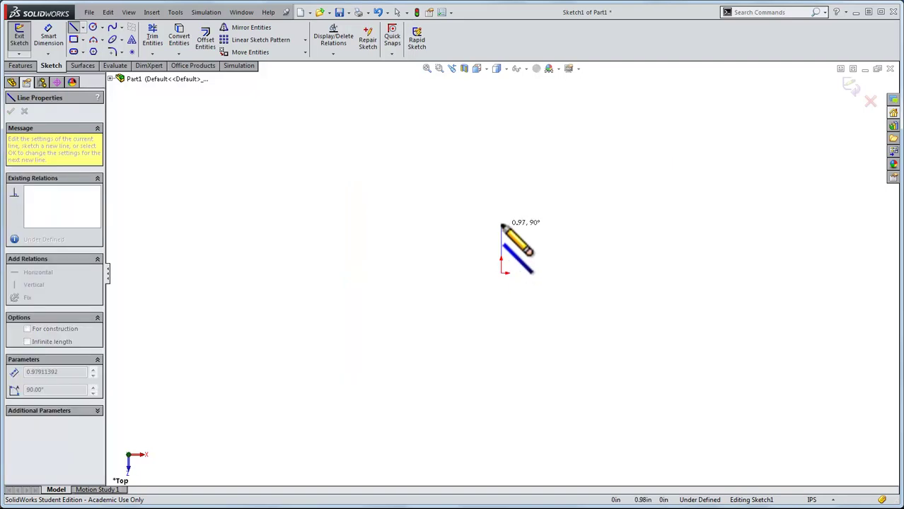
left_click(500, 221)
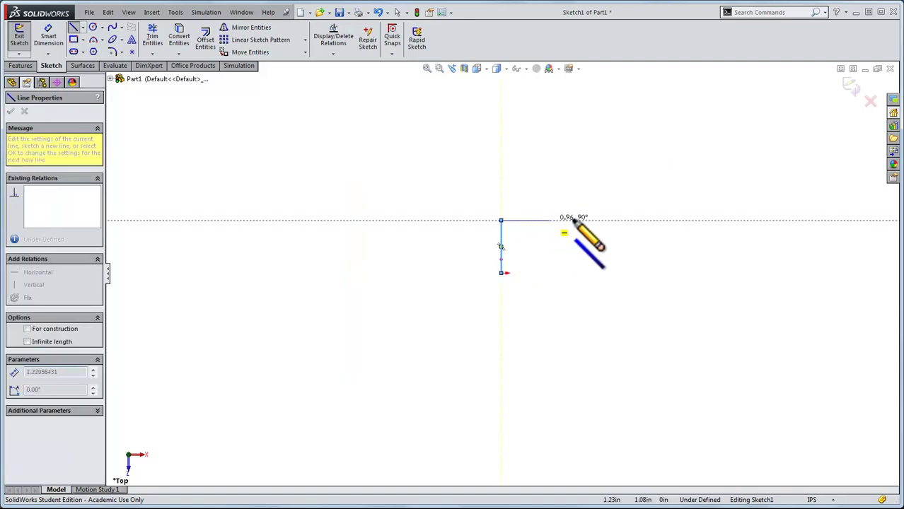
left_click(615, 220)
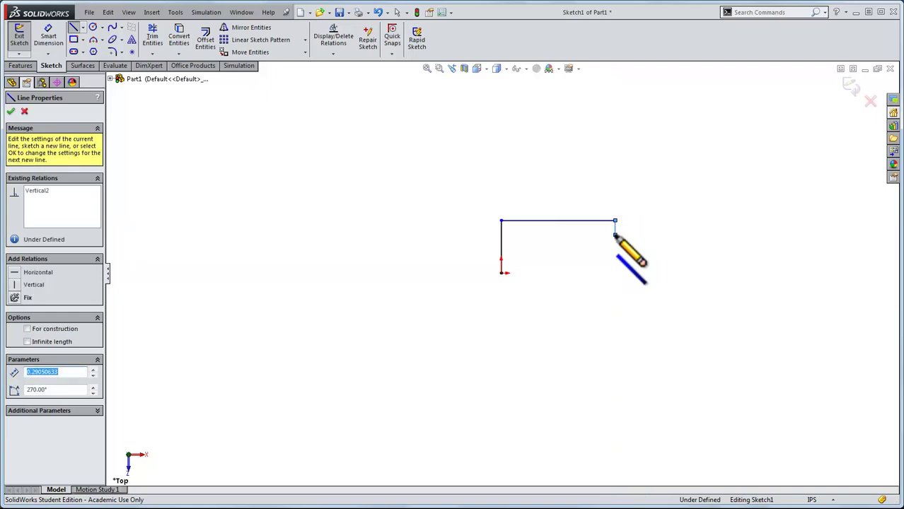
left_click(614, 237)
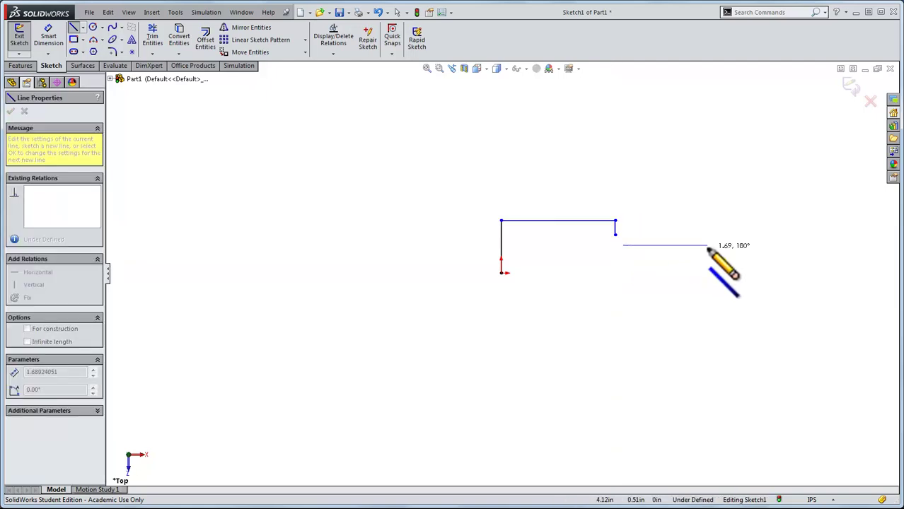
double_click(714, 246)
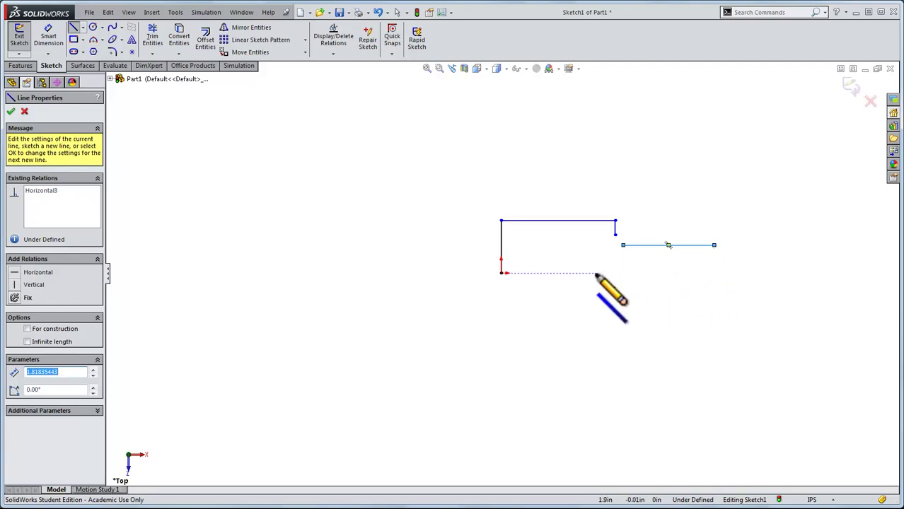
Add a tangent arc from the lower line's left end to the short drop, then select the arc and that drop
left_click(103, 41)
left_click(112, 62)
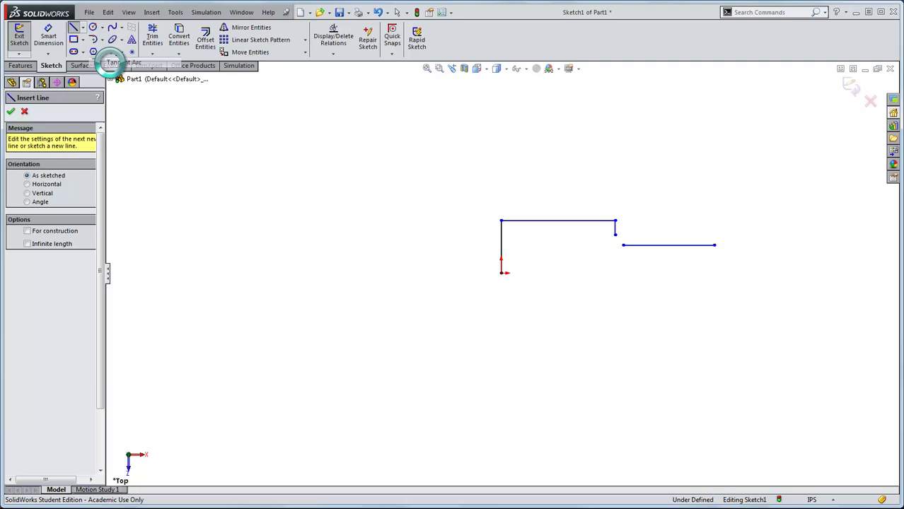
left_click(622, 245)
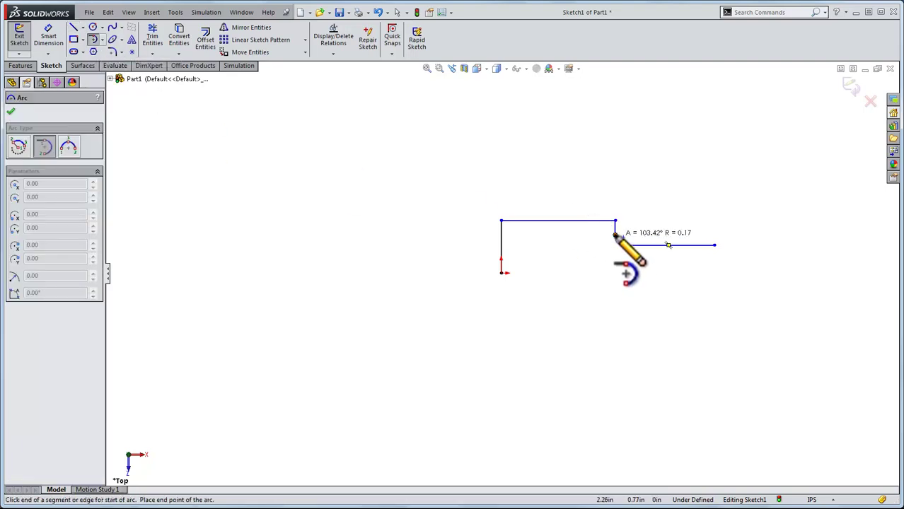
left_click(615, 235)
key("Escape")
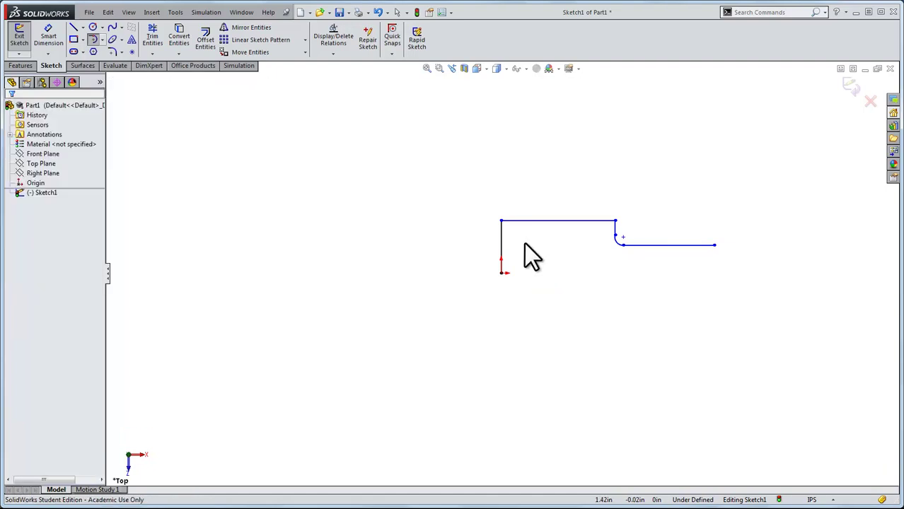
key("f")
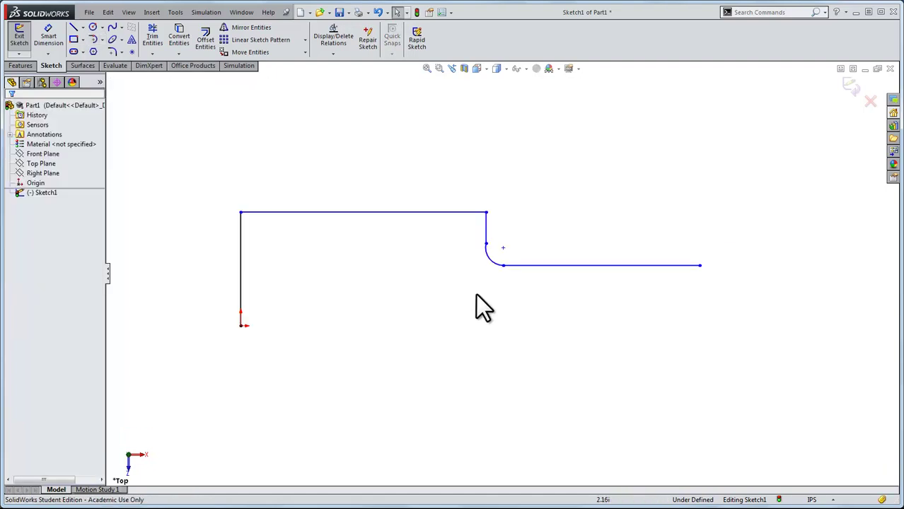
left_click(488, 259)
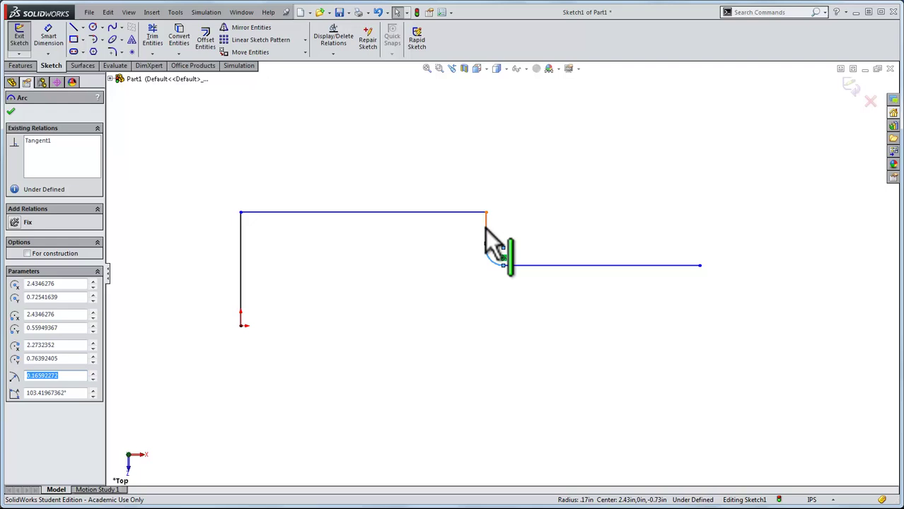
left_click(485, 227, "ctrl")
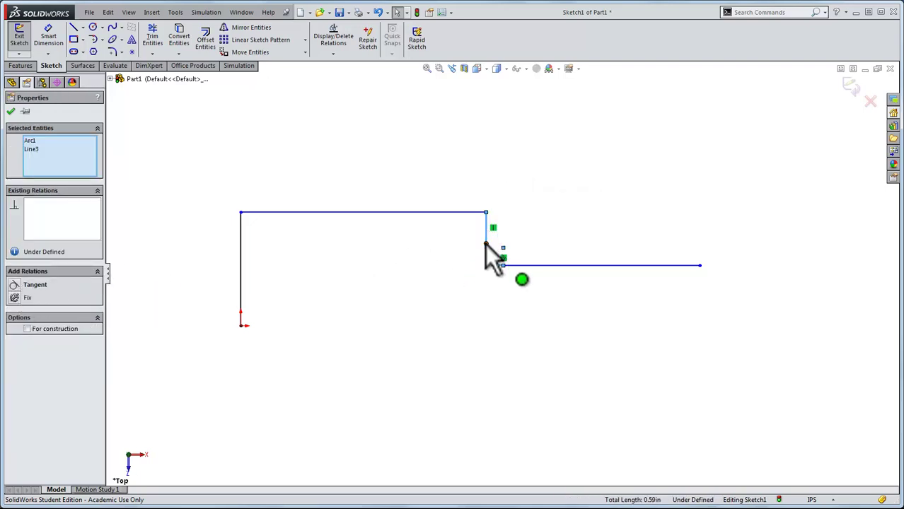
Make the arc tangent to the short vertical line and drag the step's corner point to tighten the round
scroll(485, 244, "down", 6)
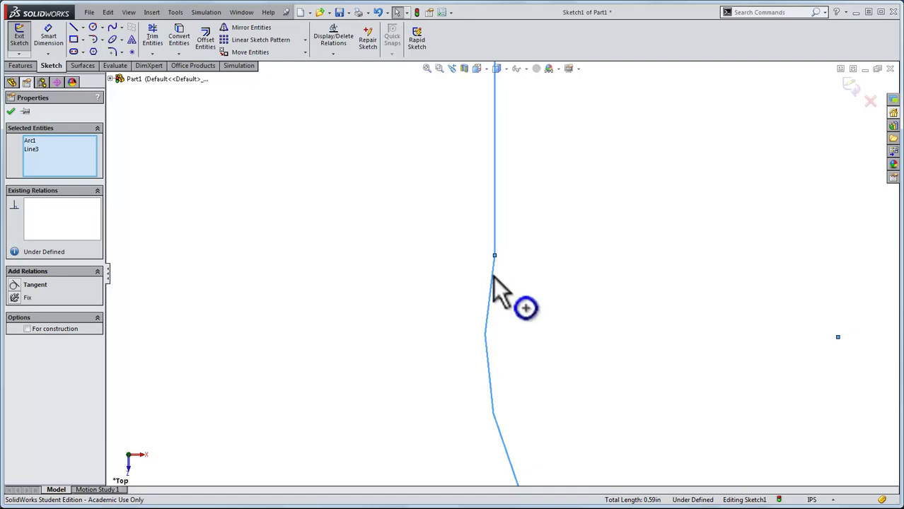
scroll(493, 277, "up", 4)
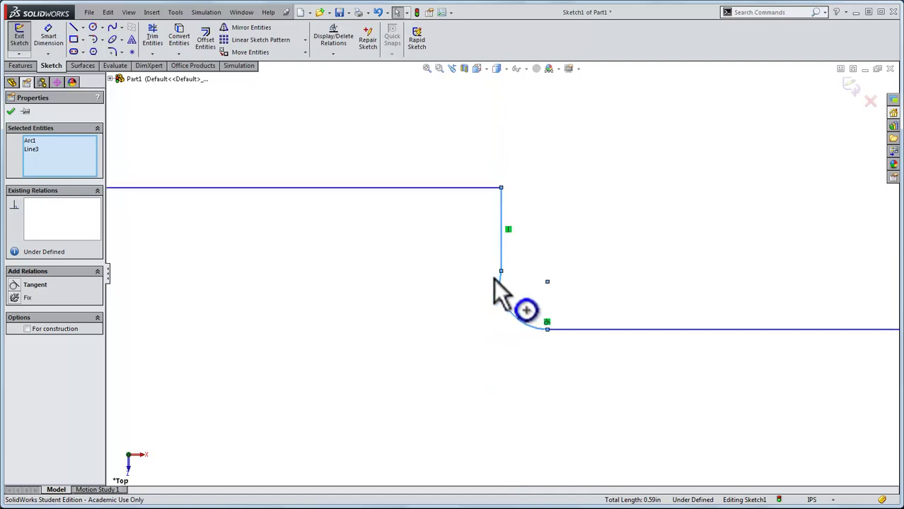
left_click(31, 285)
scroll(494, 290, "down", 7)
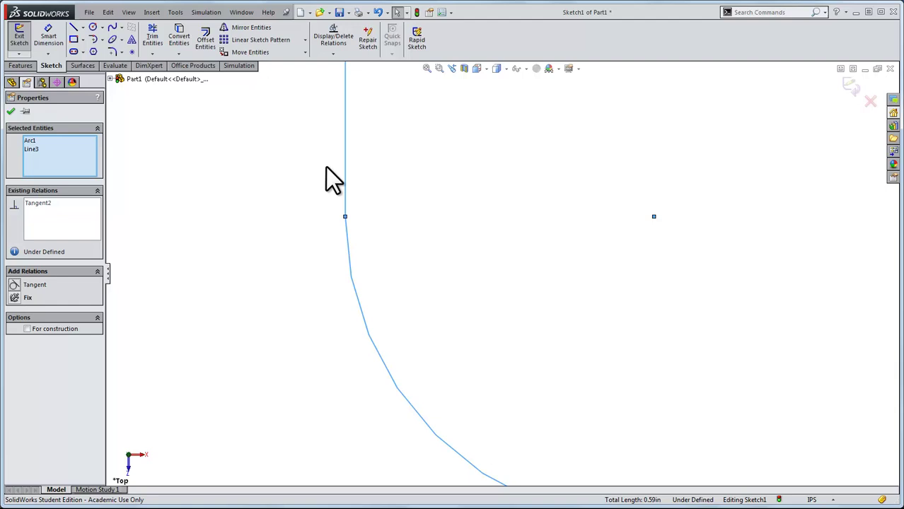
scroll(399, 290, "up", 7)
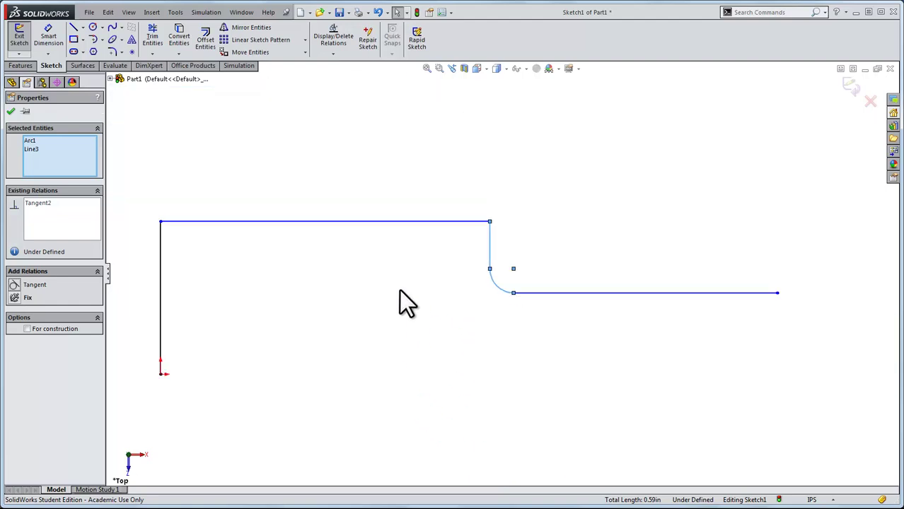
scroll(417, 297, "up", 1)
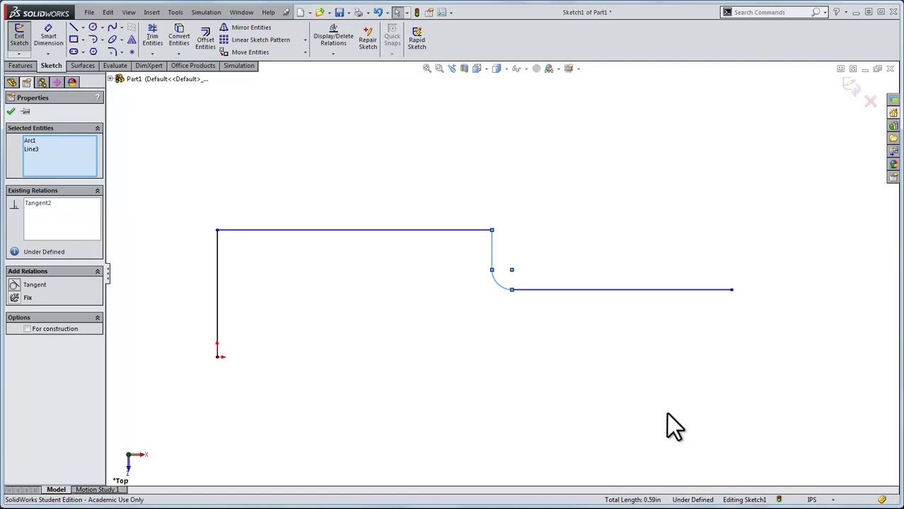
mouse_move(492, 230)
left_mouse_down()
mouse_move(445, 226)
mouse_move(488, 238)
mouse_move(485, 262)
mouse_move(495, 272)
mouse_move(485, 268)
mouse_move(502, 275)
mouse_move(487, 272)
mouse_move(521, 280)
mouse_move(509, 286)
left_mouse_up()
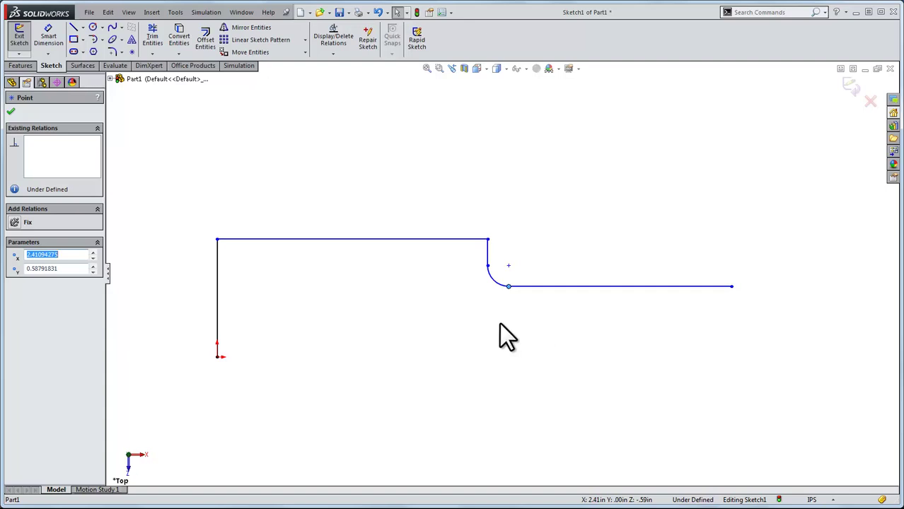
Draw a horizontal centerline from the origin extending past the profile
left_click(83, 27)
left_click(88, 39)
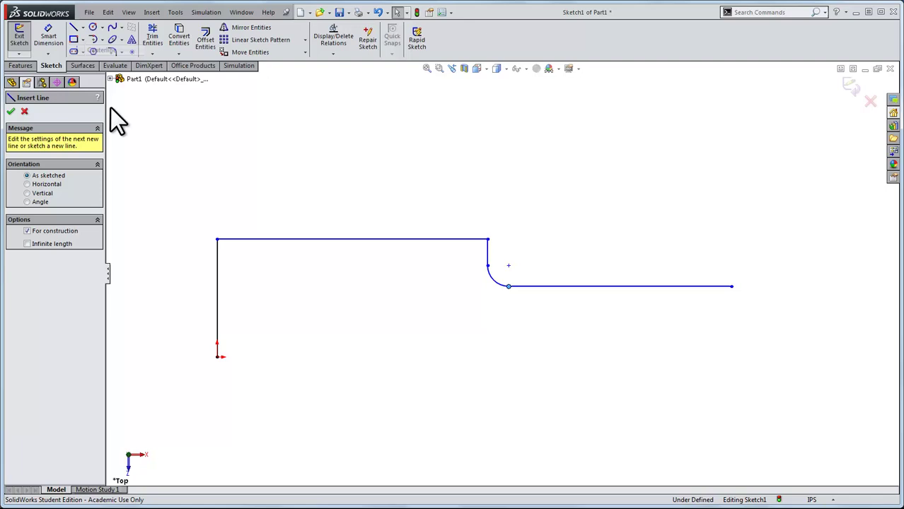
left_click(218, 356)
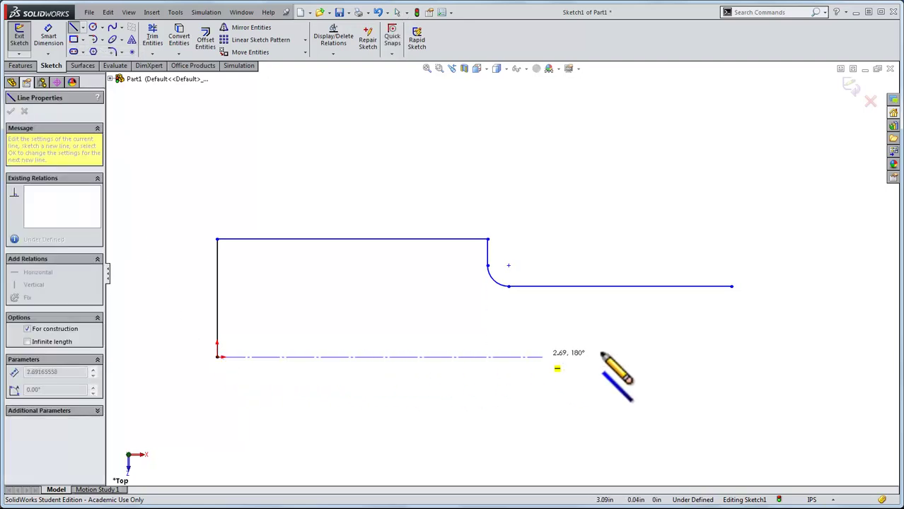
left_click(835, 356)
key("Escape")
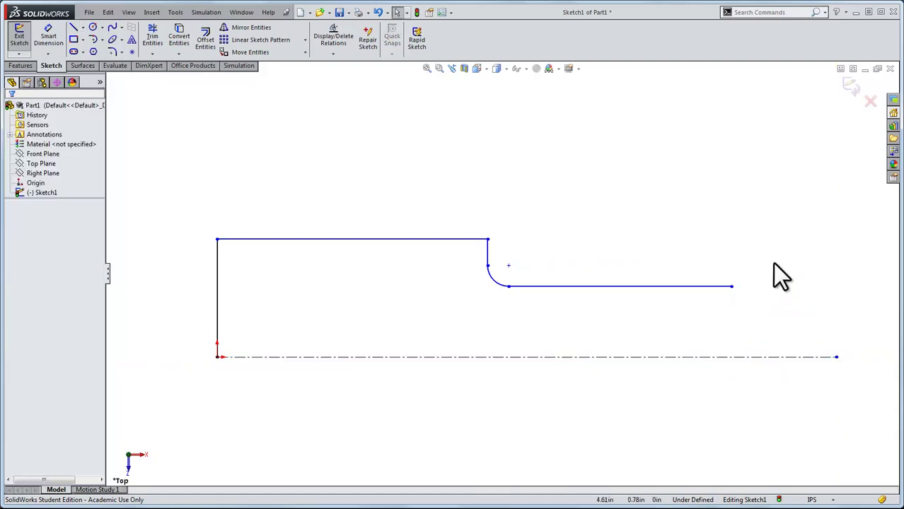
Draw a vertical centerline down from the lower line's right end, crossing the horizontal centerline
left_click(82, 28)
left_click(84, 51)
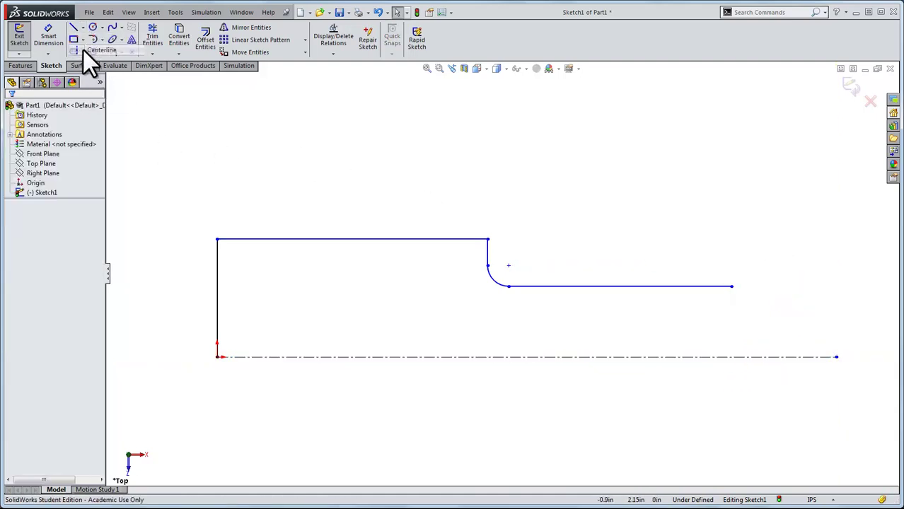
left_click(731, 286)
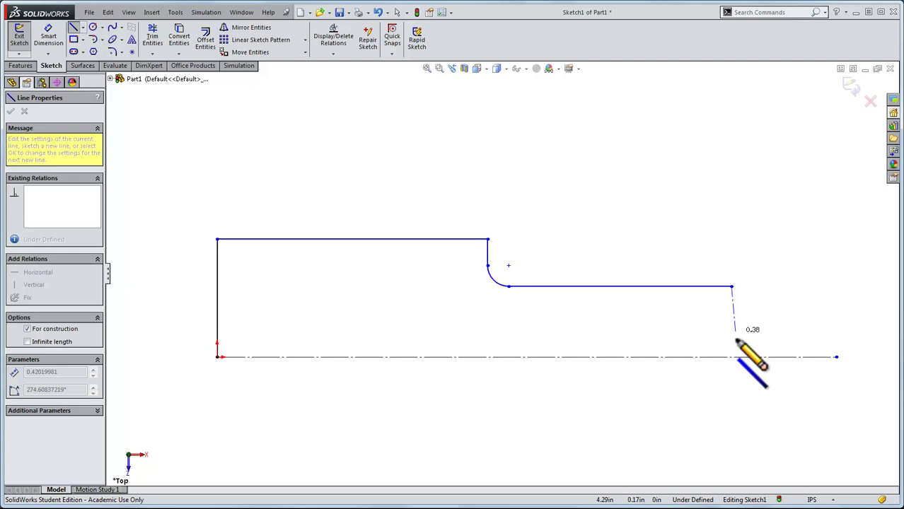
left_click(730, 391)
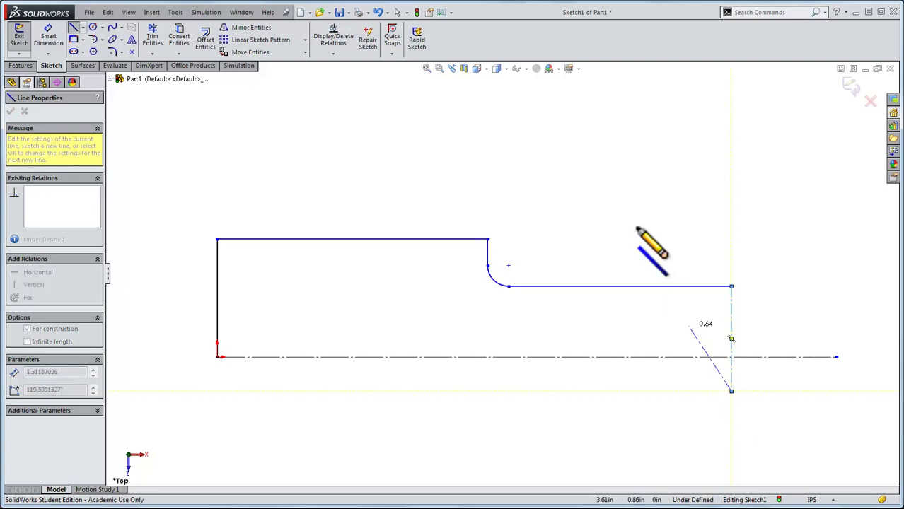
key("Escape")
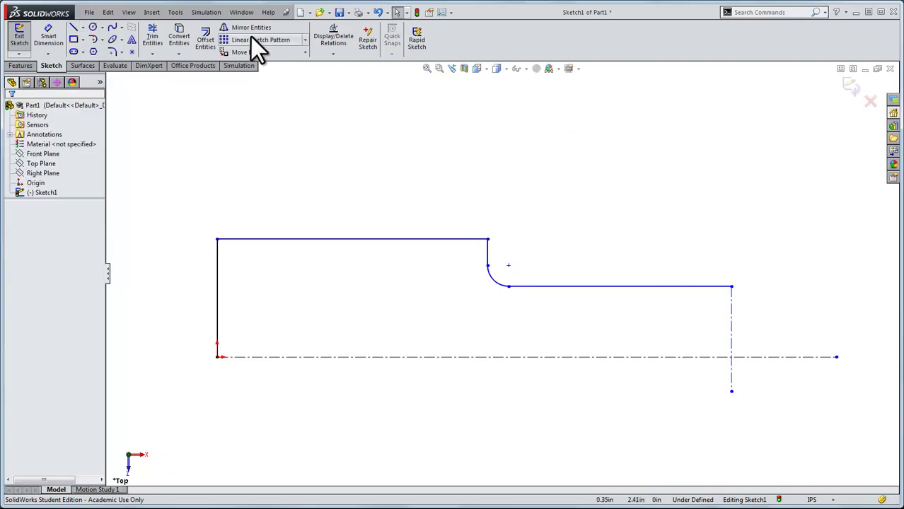
Mirror the upper profile lines about the horizontal centerline, retrying after a cancelled first selection
left_click(249, 30)
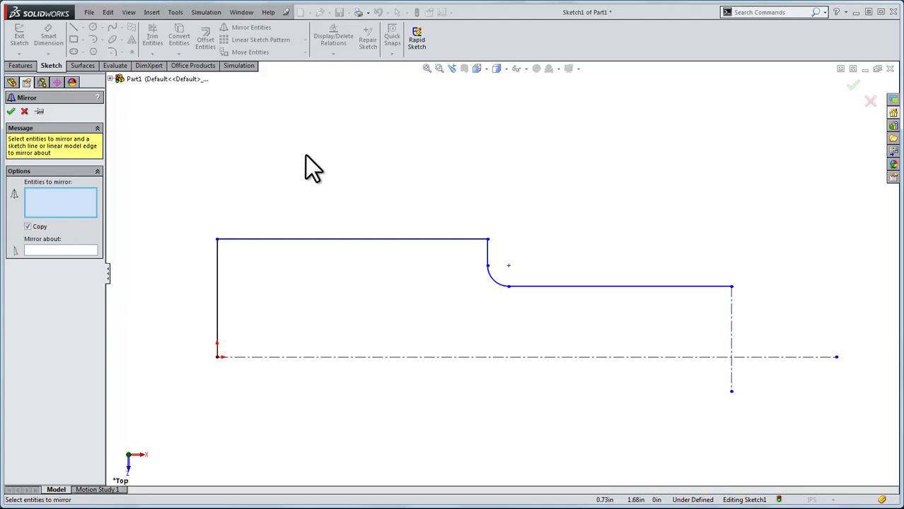
mouse_move(311, 154)
left_mouse_down()
mouse_move(197, 199)
mouse_move(174, 295)
mouse_move(184, 383)
mouse_move(284, 401)
mouse_move(586, 357)
mouse_move(705, 360)
mouse_move(755, 337)
mouse_move(789, 289)
mouse_move(782, 226)
mouse_move(666, 122)
left_mouse_up()
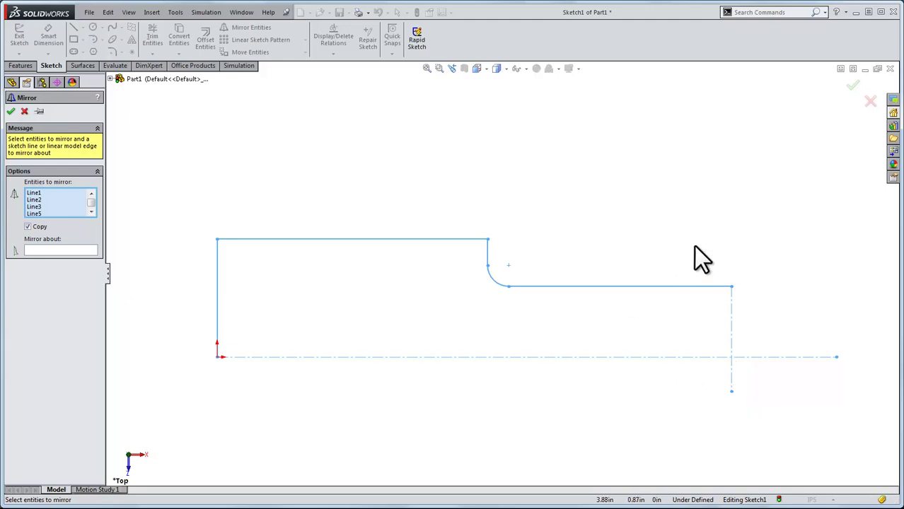
left_click(870, 101)
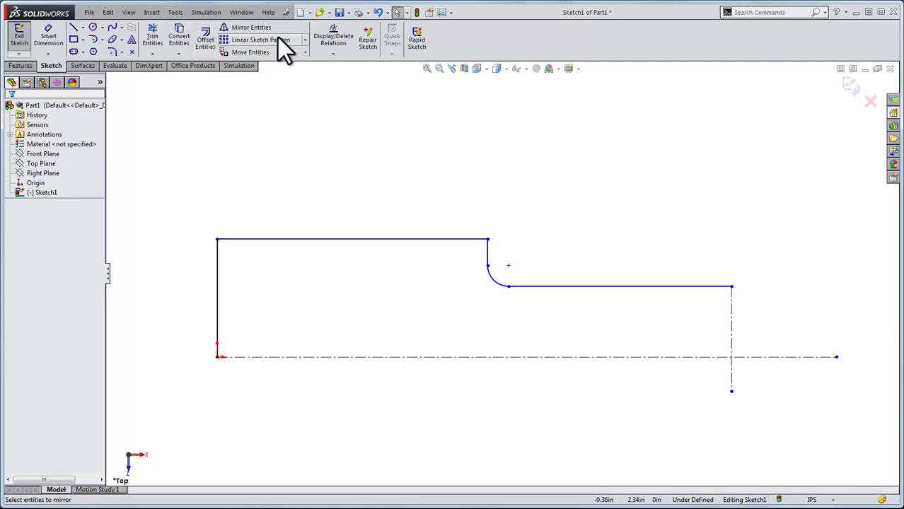
left_click(252, 27)
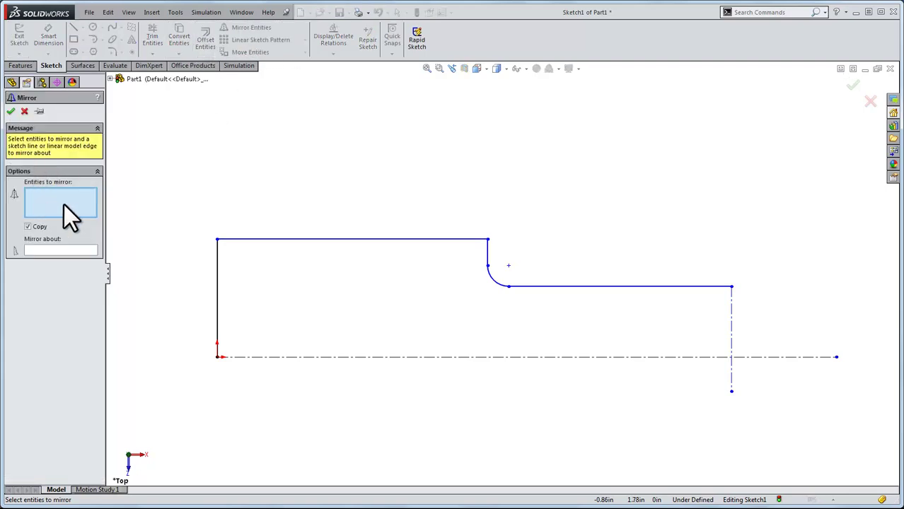
mouse_move(216, 170)
left_mouse_down()
mouse_move(344, 134)
mouse_move(553, 136)
mouse_move(662, 149)
mouse_move(717, 166)
mouse_move(747, 188)
mouse_move(768, 289)
mouse_move(739, 333)
mouse_move(711, 349)
mouse_move(638, 364)
mouse_move(427, 396)
mouse_move(295, 408)
mouse_move(207, 402)
mouse_move(185, 372)
mouse_move(163, 285)
mouse_move(174, 187)
left_mouse_up()
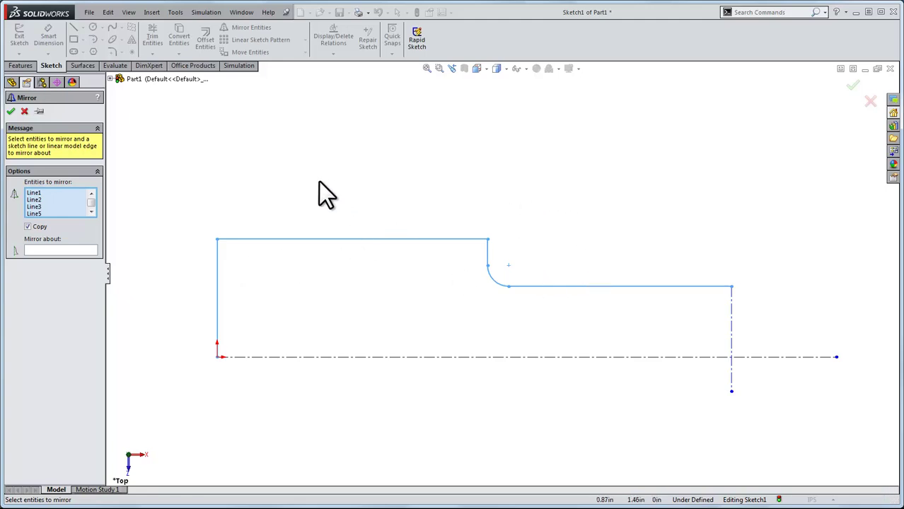
left_click(50, 249)
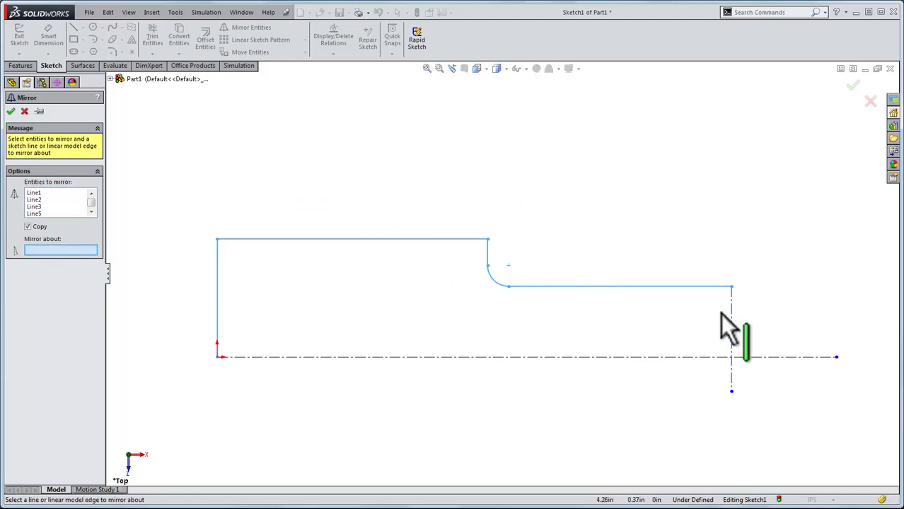
left_click(655, 356)
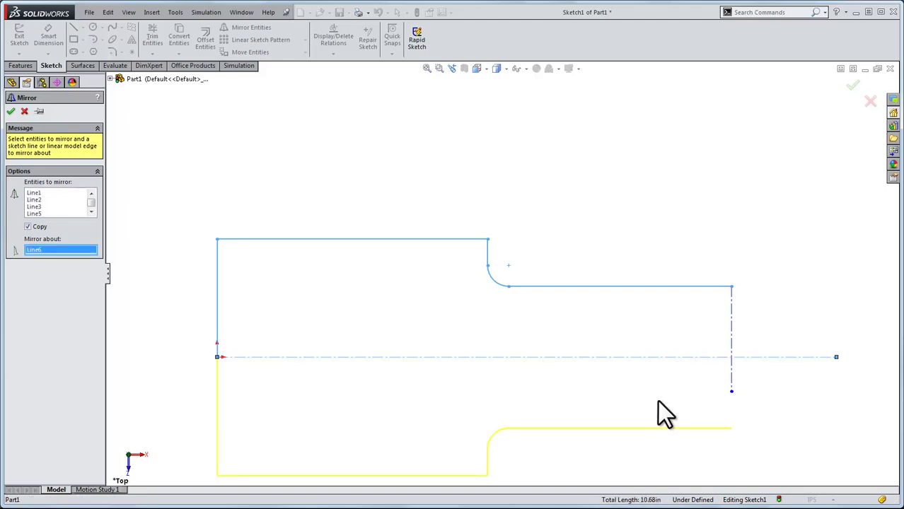
left_click(11, 112)
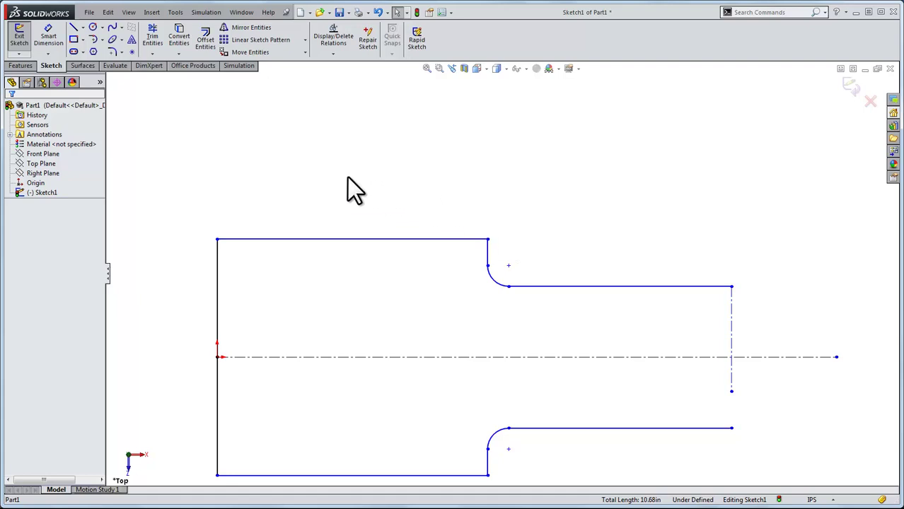
Select the whole half-outline, mirror it about the vertical centerline, and zoom to fit
mouse_move(220, 149)
left_mouse_down()
mouse_move(583, 150)
mouse_move(734, 226)
mouse_move(771, 321)
mouse_move(762, 429)
mouse_move(675, 490)
mouse_move(465, 506)
mouse_move(237, 489)
mouse_move(187, 472)
mouse_move(177, 359)
mouse_move(189, 199)
left_mouse_up()
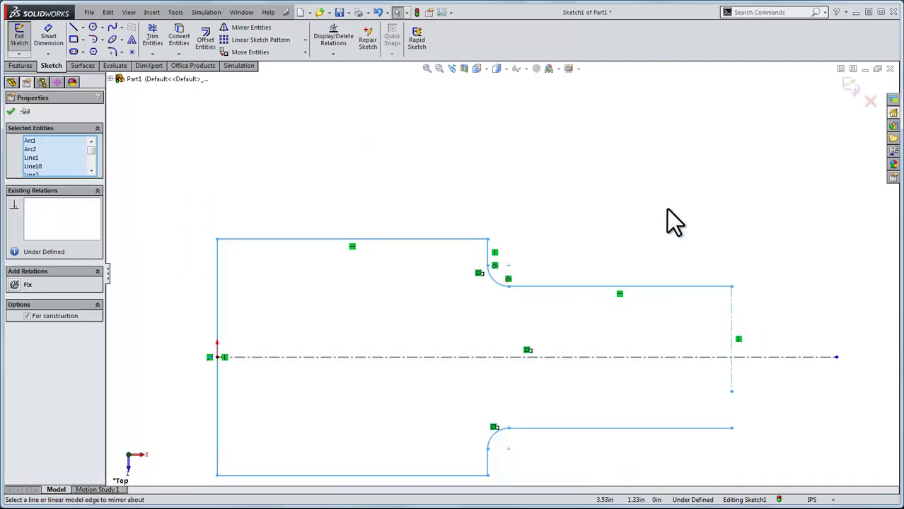
left_click(444, 173)
mouse_move(391, 164)
left_mouse_down()
mouse_move(633, 187)
mouse_move(747, 229)
mouse_move(756, 274)
mouse_move(708, 354)
mouse_move(714, 398)
mouse_move(741, 405)
mouse_move(760, 446)
mouse_move(660, 466)
mouse_move(444, 487)
mouse_move(210, 481)
mouse_move(179, 403)
mouse_move(179, 222)
mouse_move(209, 116)
mouse_move(236, 125)
left_mouse_up()
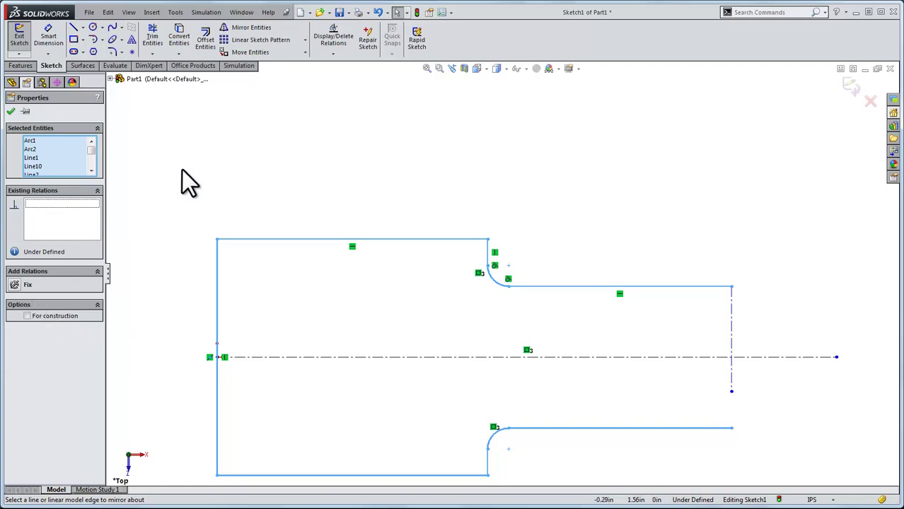
left_click(249, 26)
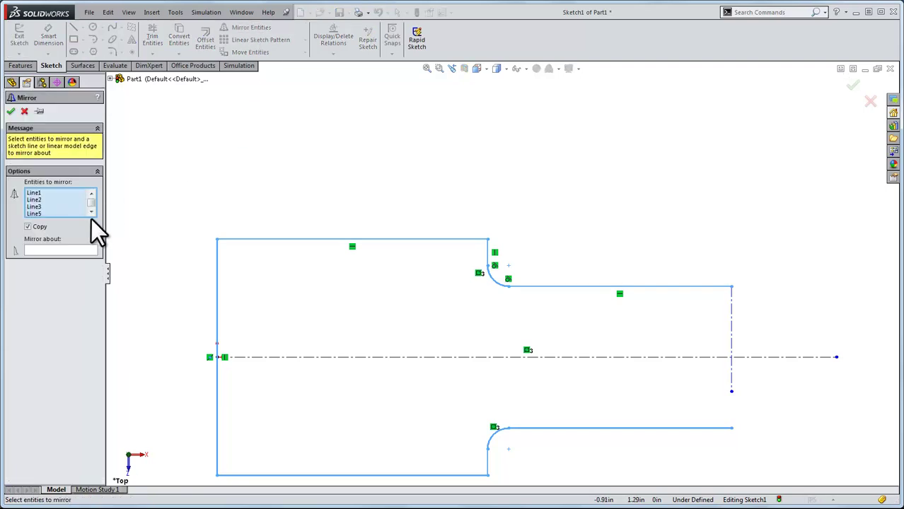
left_click(82, 249)
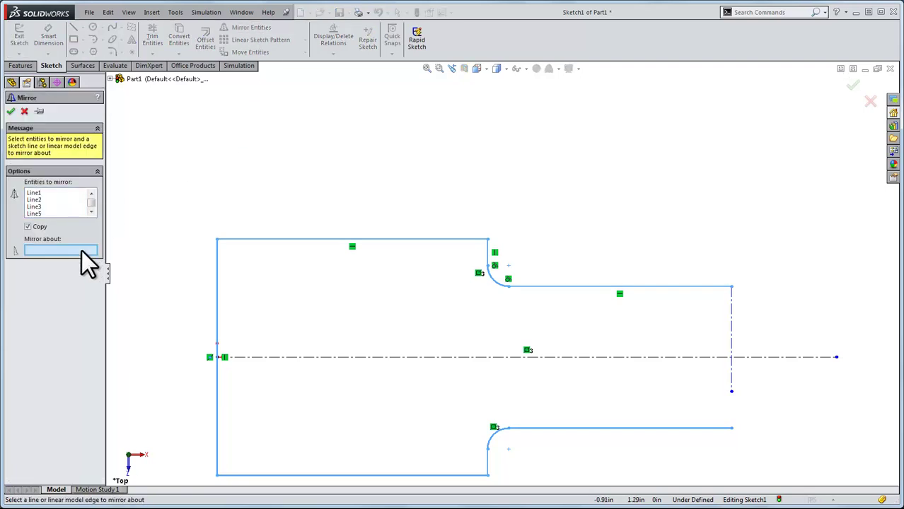
left_click(731, 318)
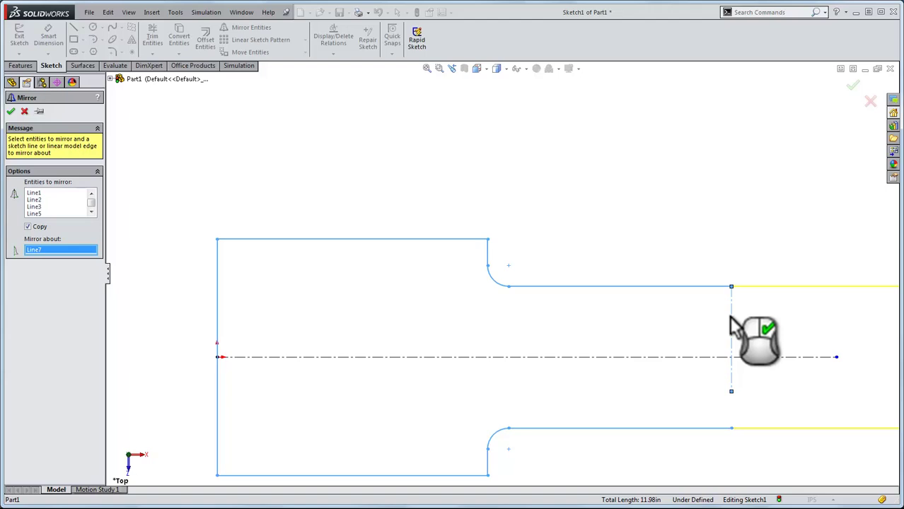
right_click(729, 316)
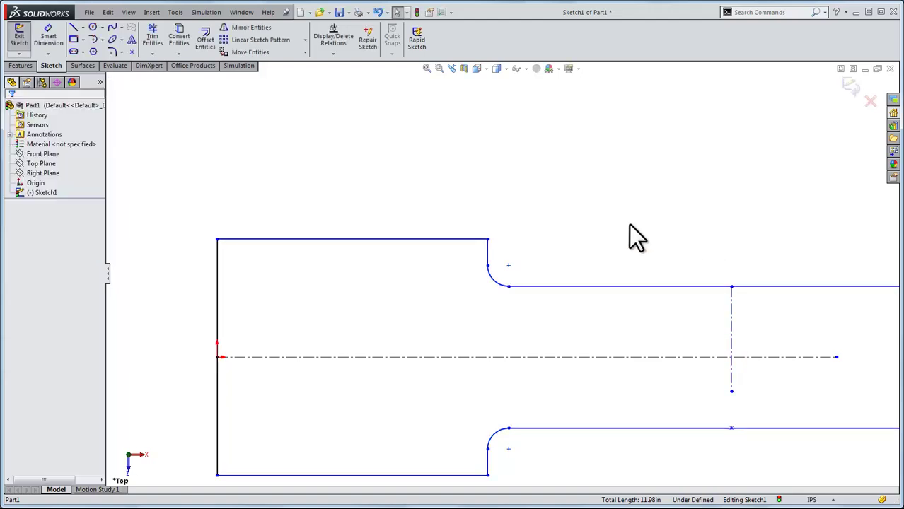
key("f")
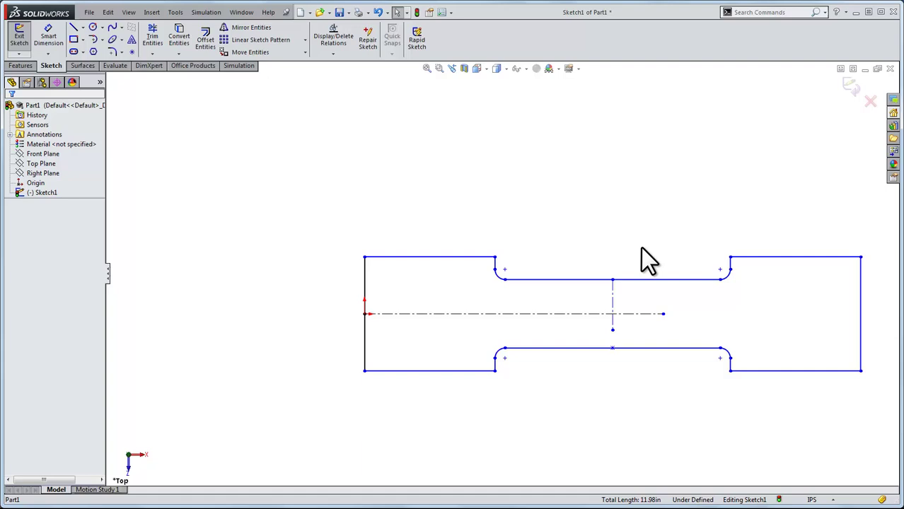
key("f")
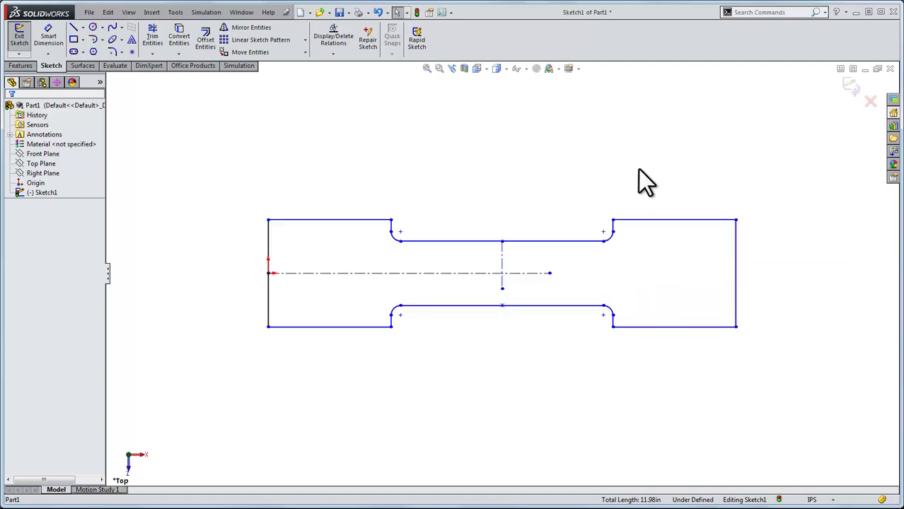
Lengthen the horizontal centerline to the right and the vertical centerline downward
left_click_drag(550, 273, 769, 273)
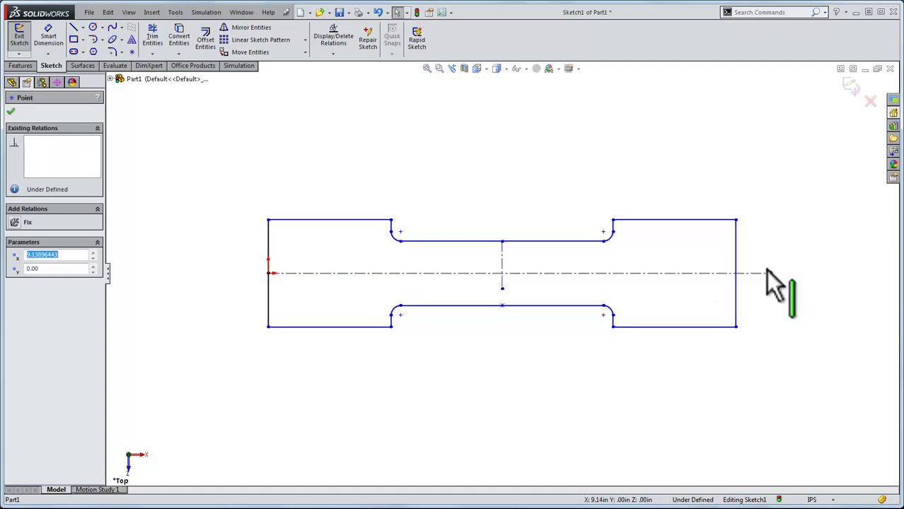
left_click(502, 289)
left_click_drag(502, 308, 498, 366)
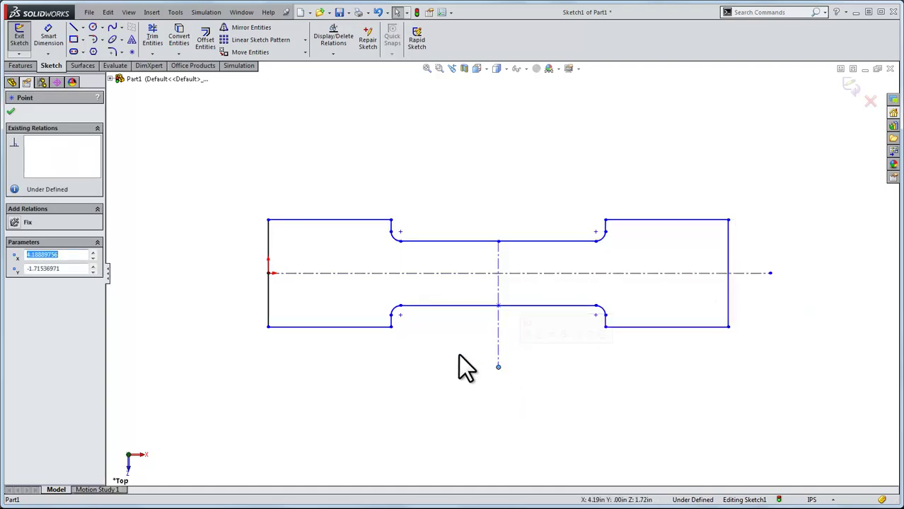
Drag the fillet point, neck edges and upper-right corner to narrow the neck and shorten the grips
left_click(388, 234)
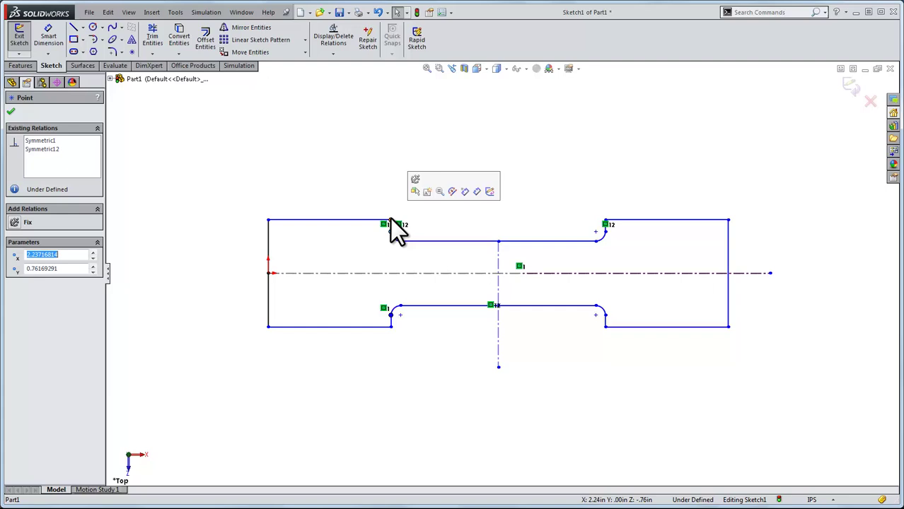
mouse_move(390, 218)
left_mouse_down()
mouse_move(394, 227)
mouse_move(383, 226)
left_mouse_up()
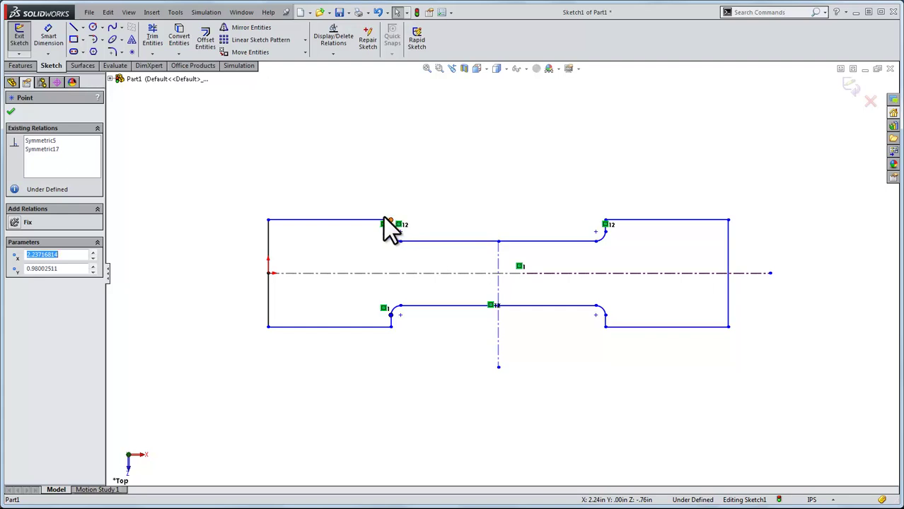
left_click(417, 241)
mouse_move(596, 241)
left_mouse_down()
mouse_move(545, 263)
mouse_move(535, 253)
mouse_move(545, 239)
mouse_move(613, 249)
mouse_move(581, 244)
mouse_move(571, 228)
mouse_move(579, 252)
mouse_move(589, 255)
mouse_move(576, 240)
mouse_move(599, 222)
mouse_move(585, 226)
left_mouse_up()
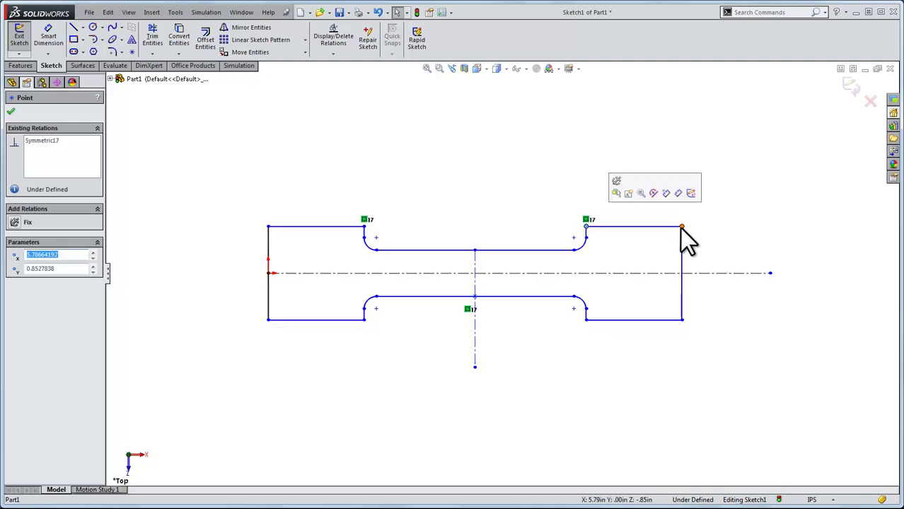
mouse_move(681, 227)
left_mouse_down()
mouse_move(659, 227)
mouse_move(669, 220)
left_mouse_up()
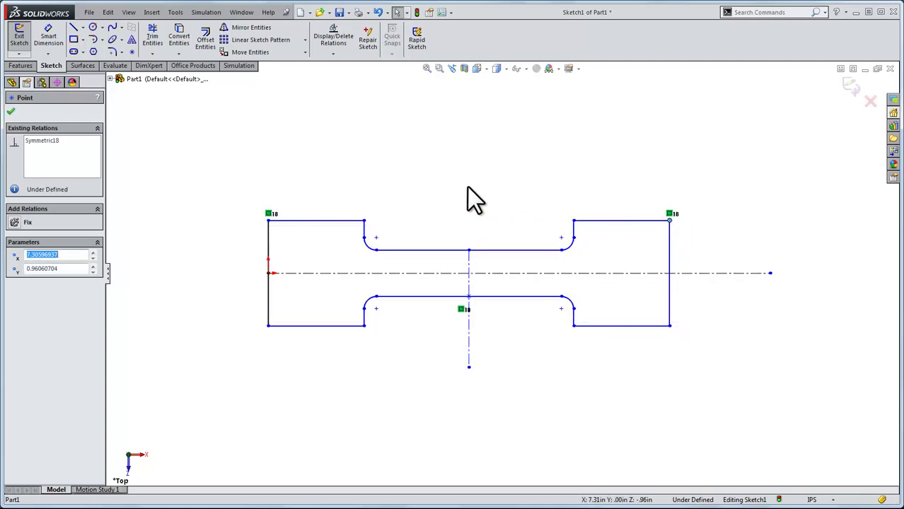
mouse_move(384, 250)
left_mouse_down()
mouse_move(397, 250)
mouse_move(367, 245)
mouse_move(398, 244)
mouse_move(369, 247)
left_mouse_up()
Switch the document unit system to millimetres
left_click(539, 391)
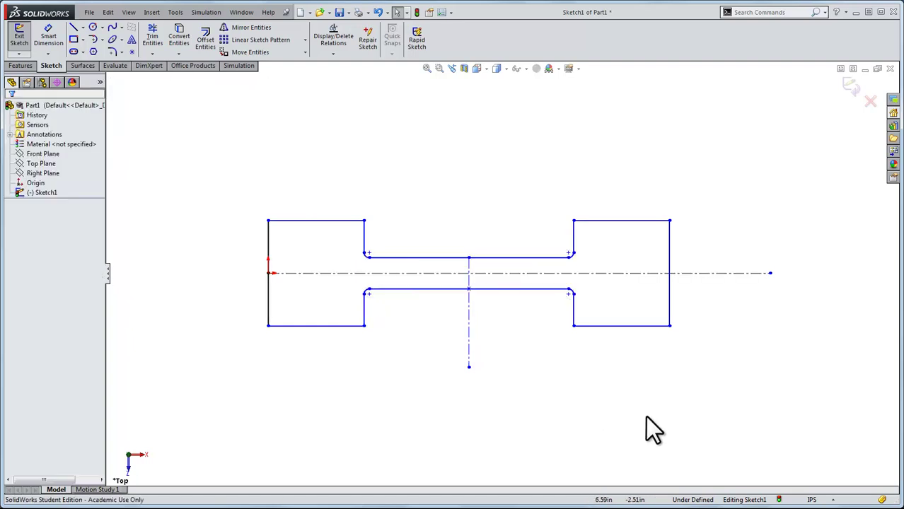
left_click(820, 501)
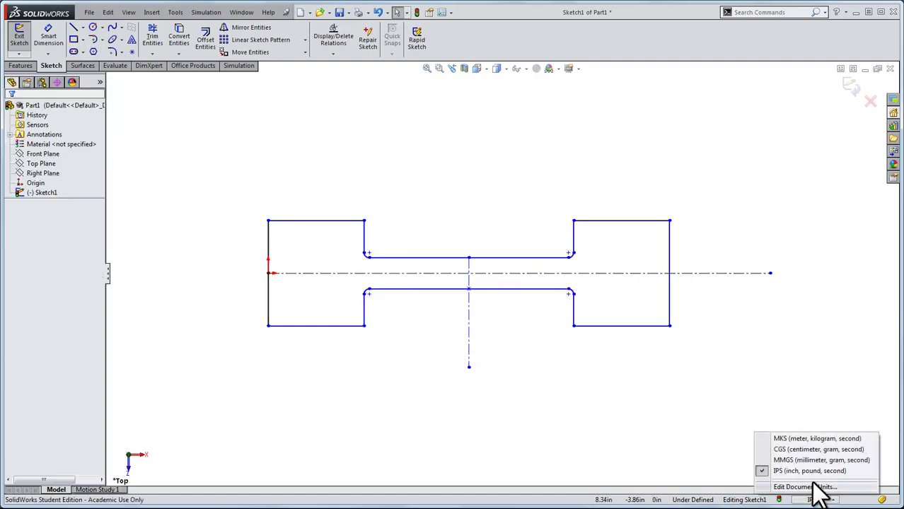
left_click(792, 460)
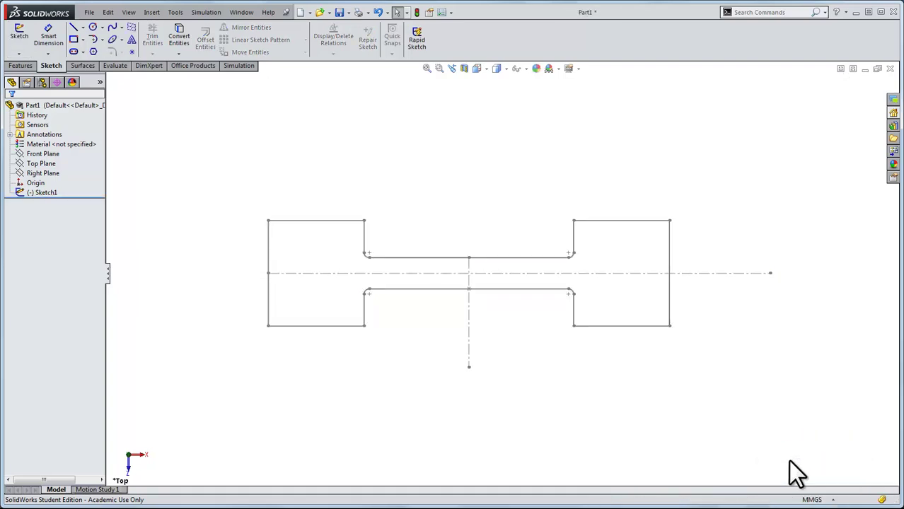
Dimension the left grip as 30 mm wide and 30 mm tall
double_click(304, 221)
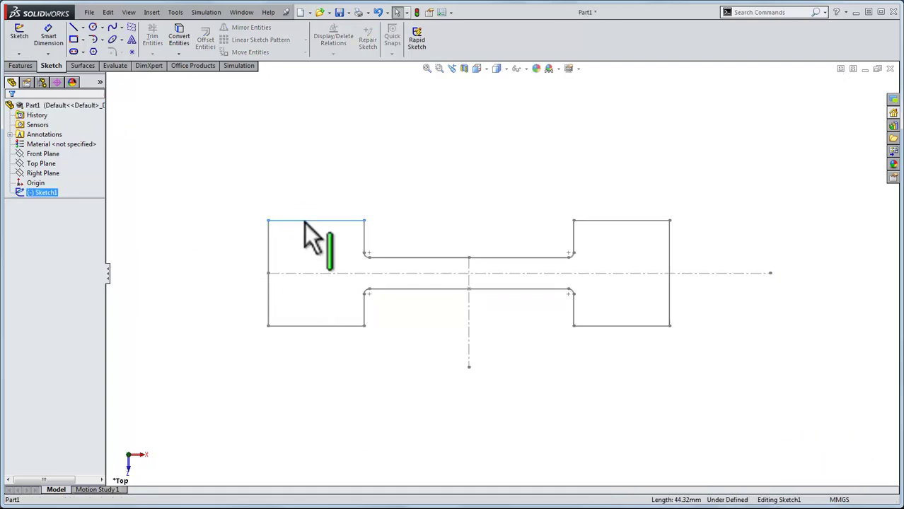
left_click(52, 40)
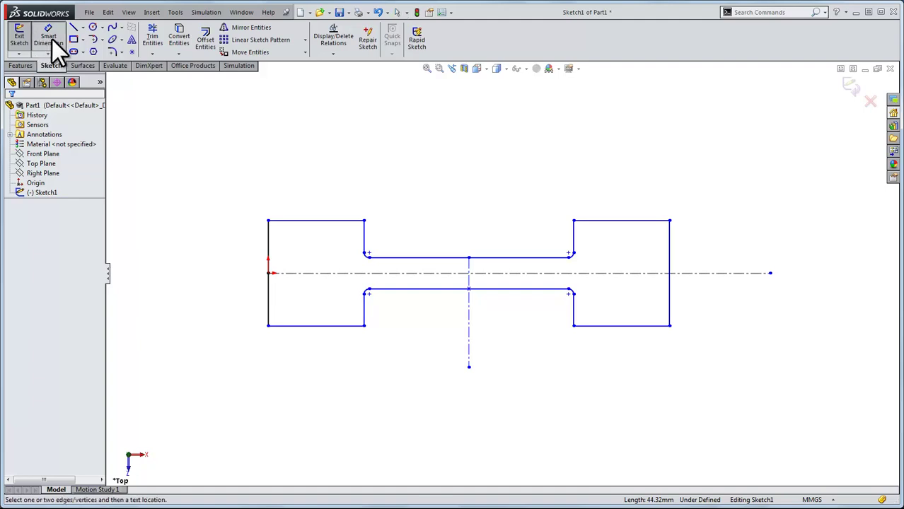
left_click(283, 220)
left_click(303, 162)
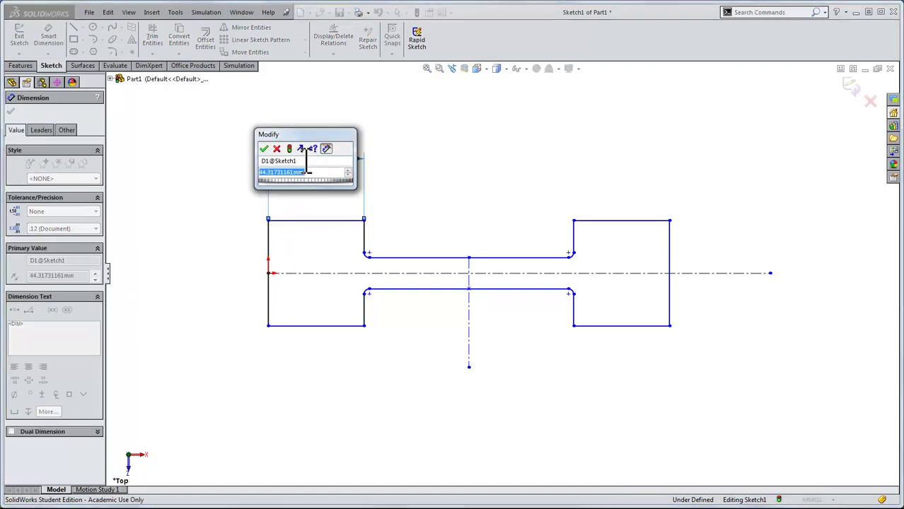
type("30")
key("Return")
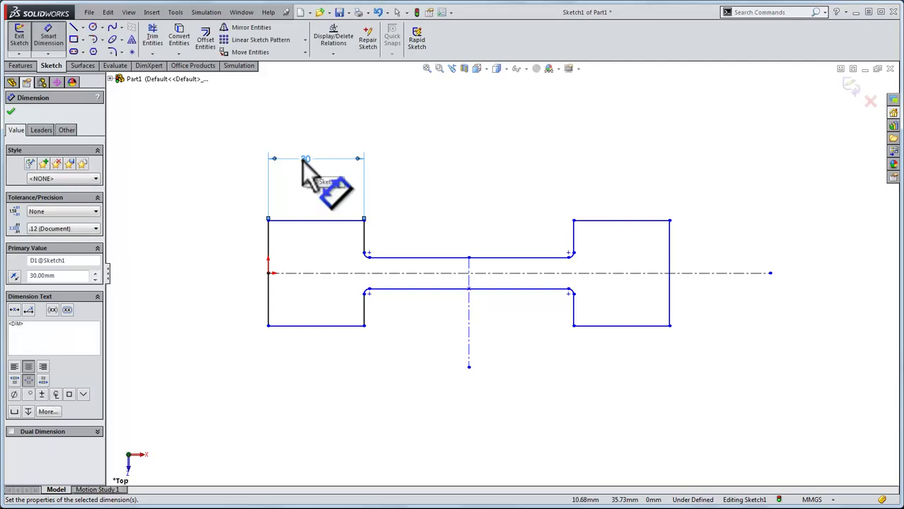
left_click(269, 244)
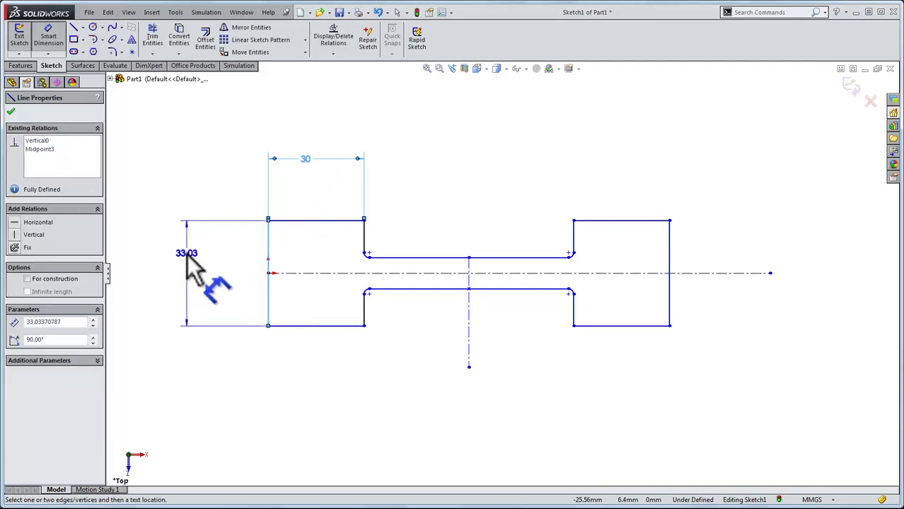
left_click(187, 255)
type("30")
key("Return")
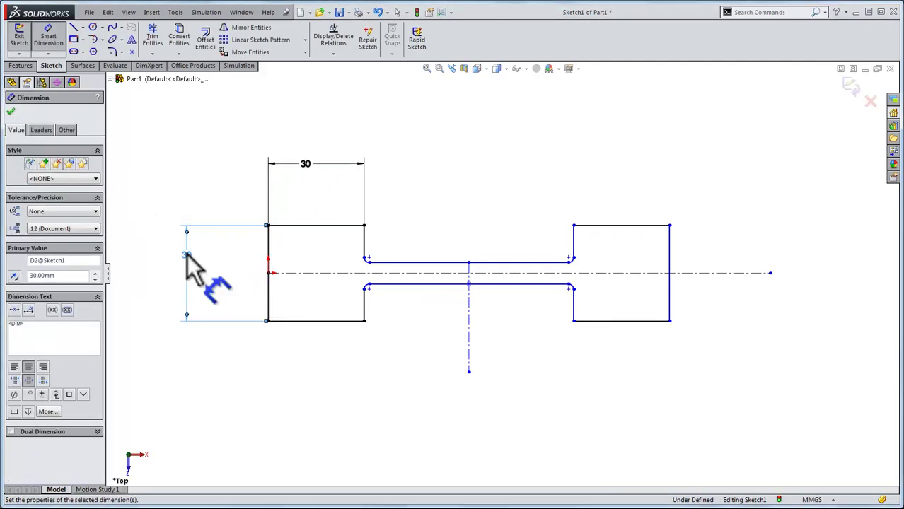
Dimension the gauge section length as 30 mm and the shoulder fillet as R5
left_click(427, 262)
left_click(441, 180)
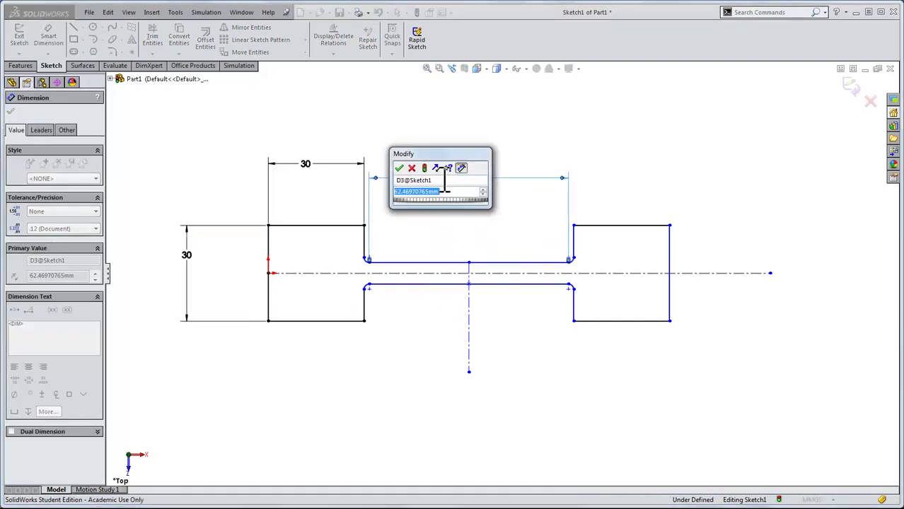
type("30")
key("Return")
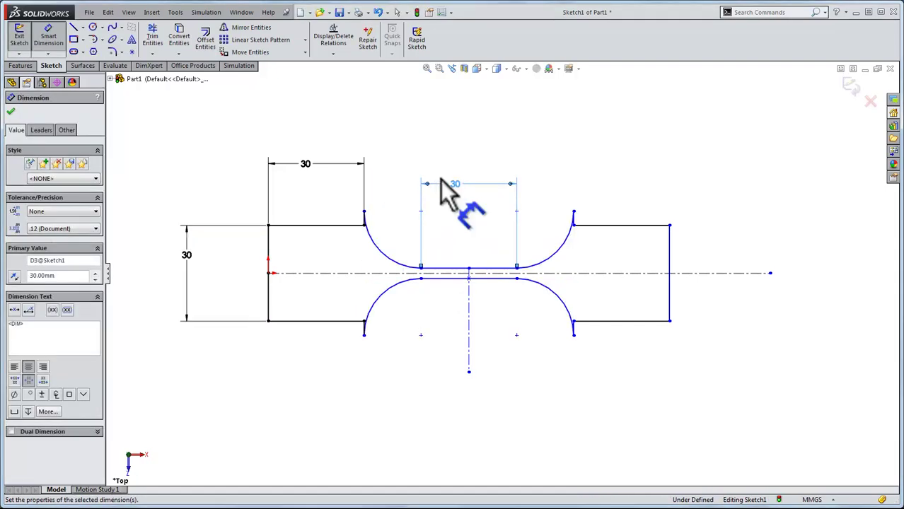
left_click(393, 261)
left_click(425, 146)
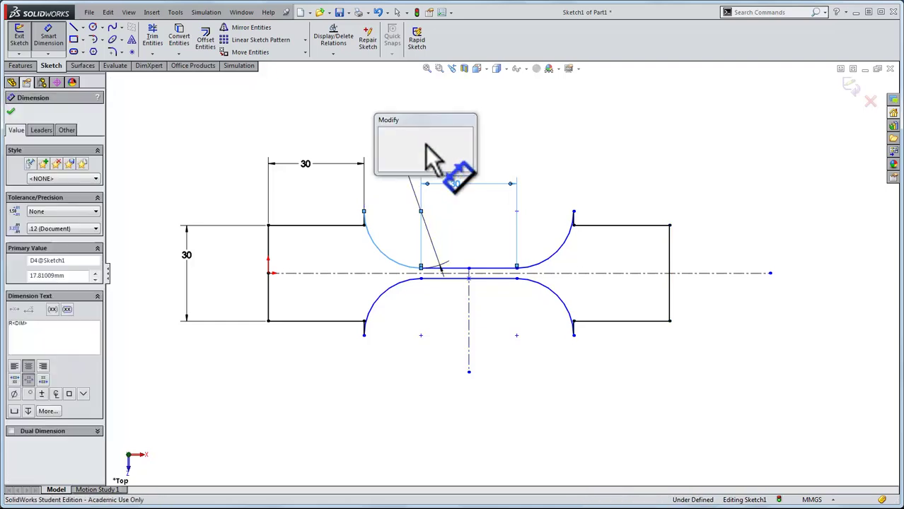
type("5")
key("Return")
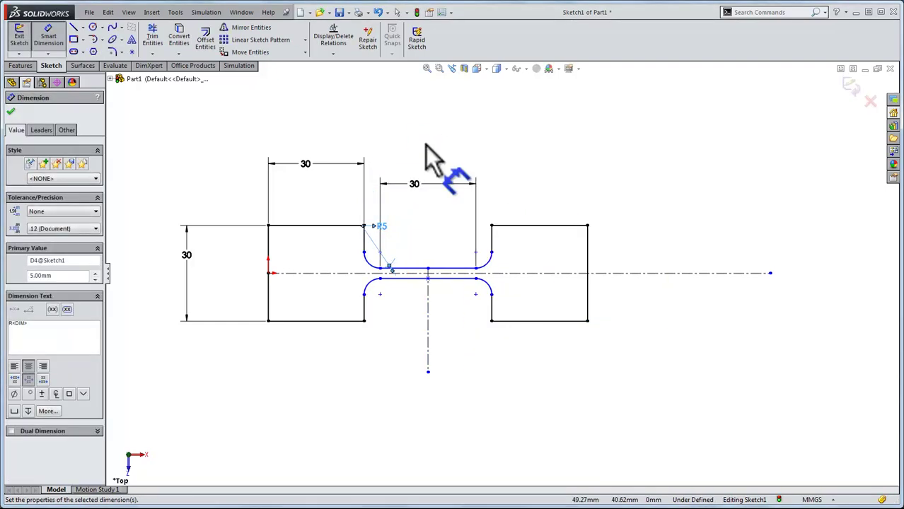
Widen the gauge section and dimension the distance between its two lines as 10 mm
scroll(465, 309, "down", 5)
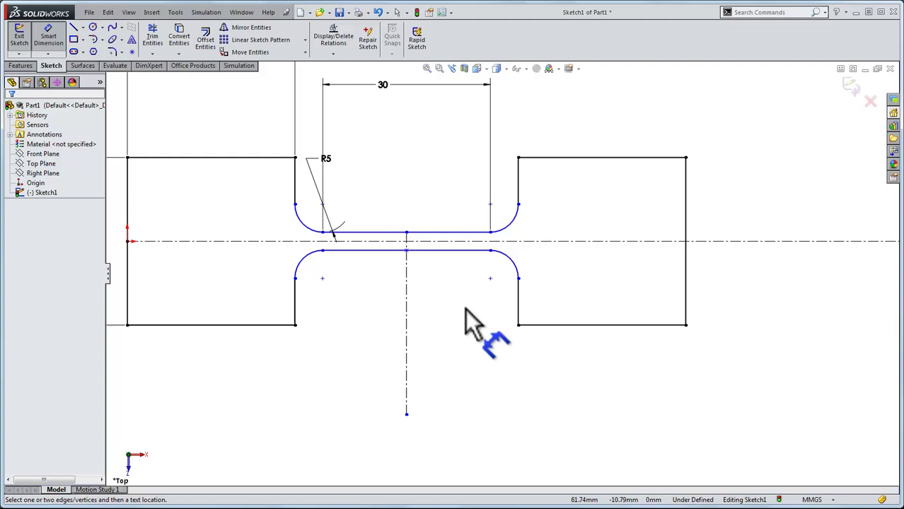
left_click(497, 236)
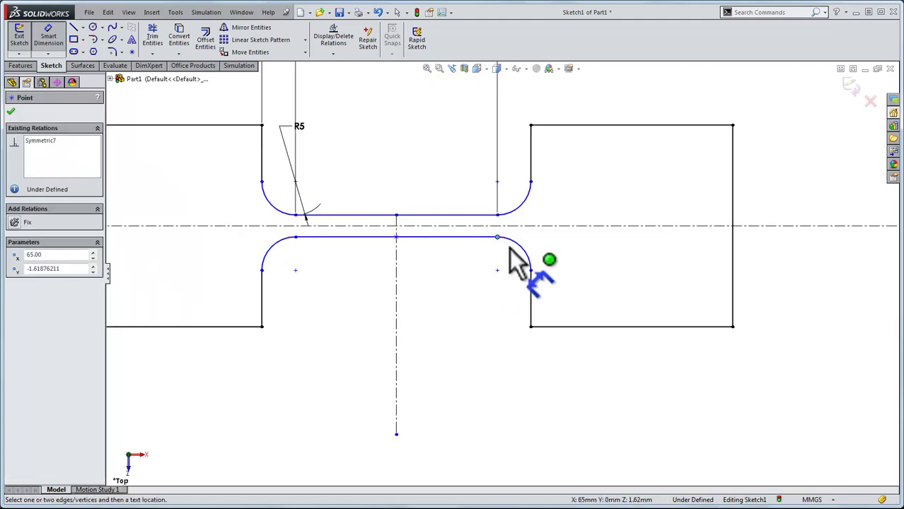
mouse_move(295, 216)
left_mouse_down()
mouse_move(294, 177)
mouse_move(295, 202)
left_mouse_up()
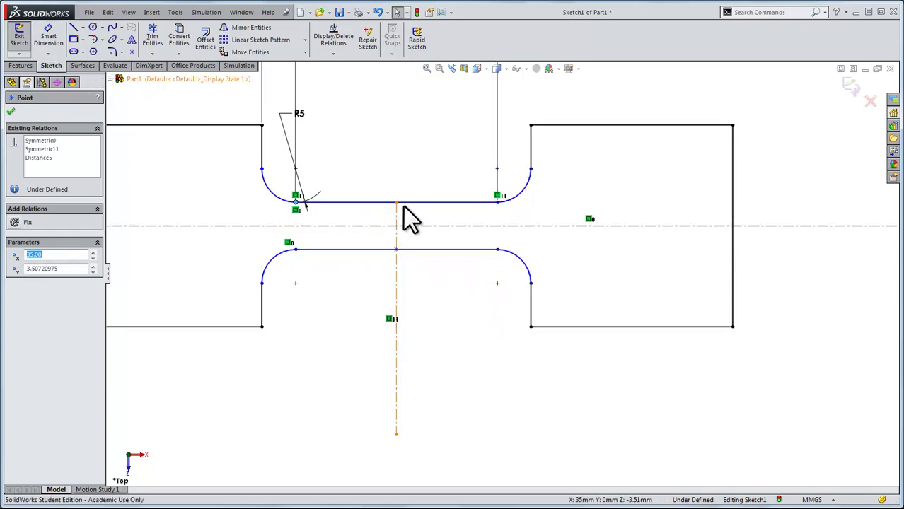
left_click(58, 30)
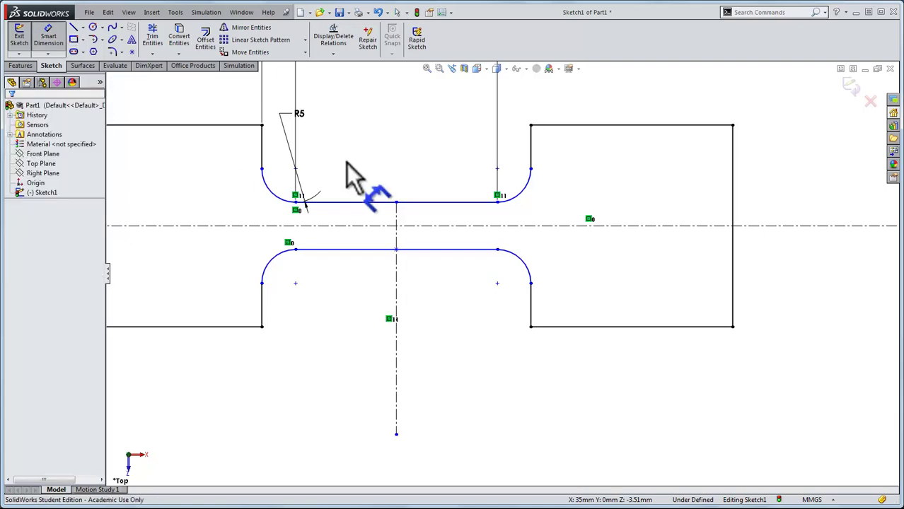
left_click(418, 203)
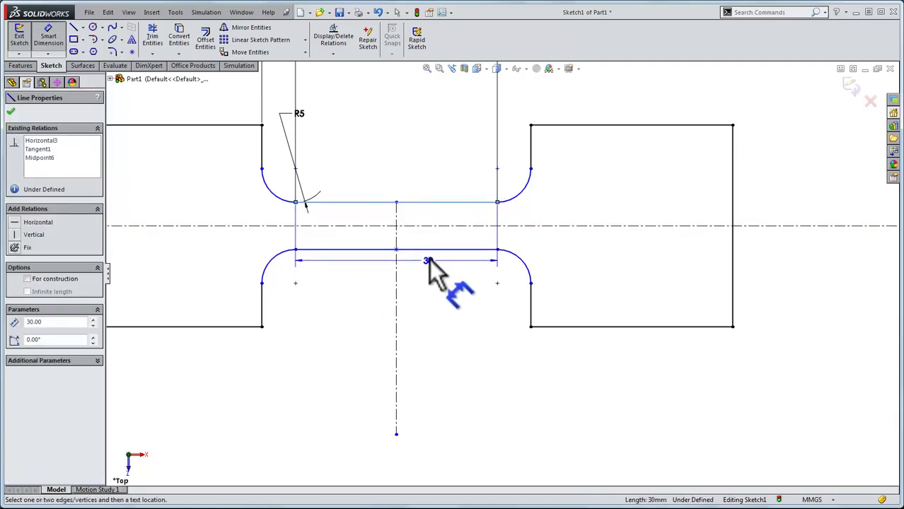
left_click(429, 248)
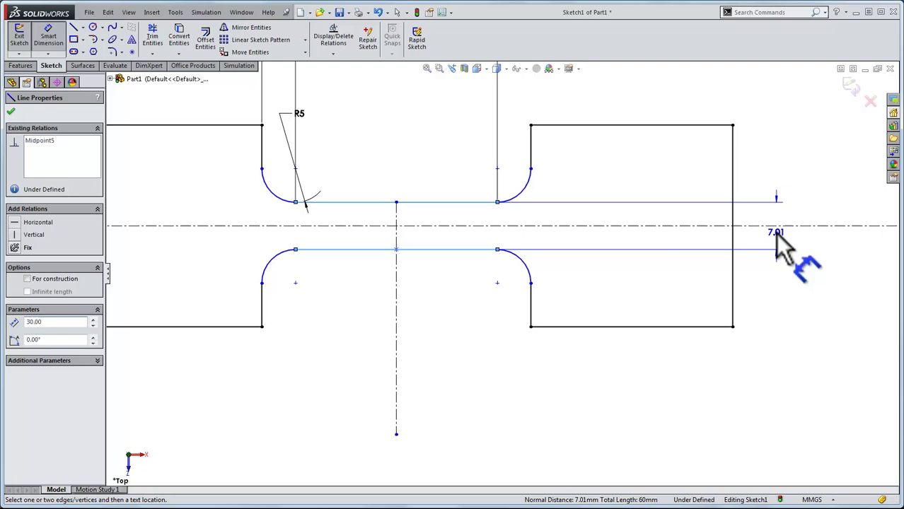
left_click(775, 233)
type("10")
key("Return")
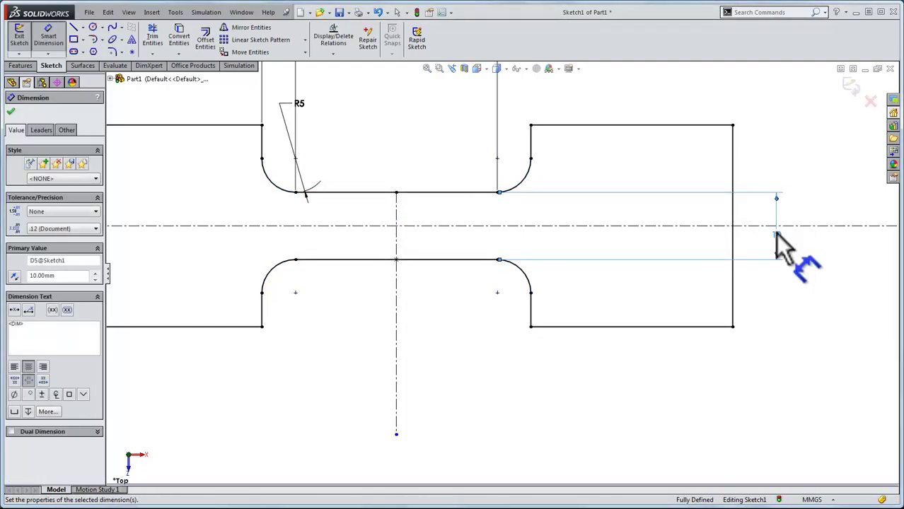
key("Escape")
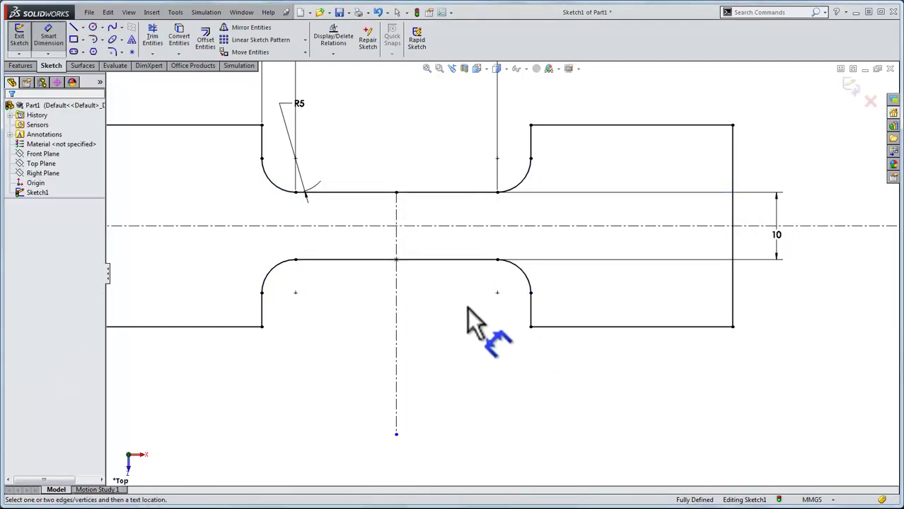
key("Escape")
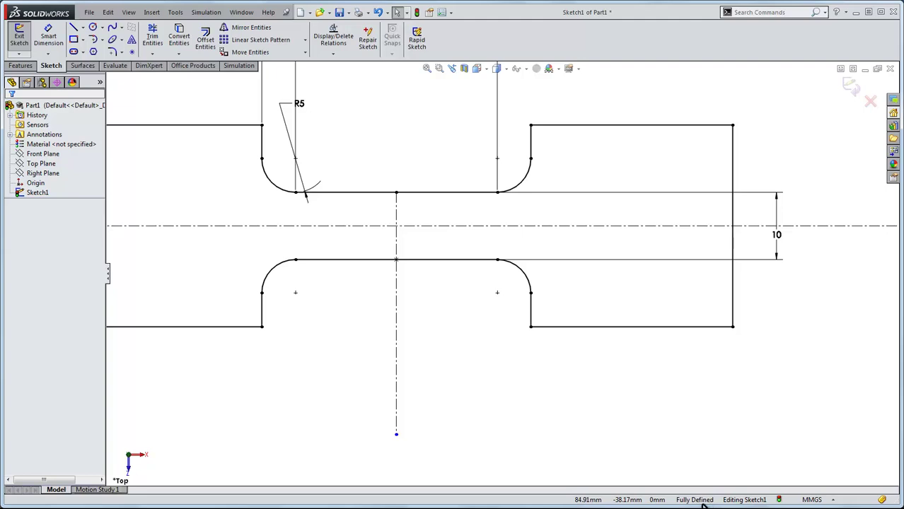
Exit the now fully defined sketch
scroll(456, 322, "up", 6)
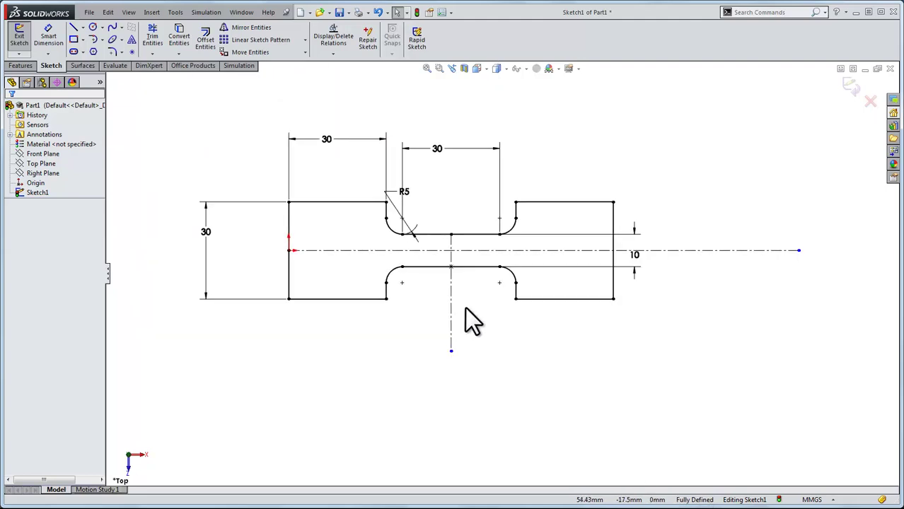
scroll(385, 322, "down", 3)
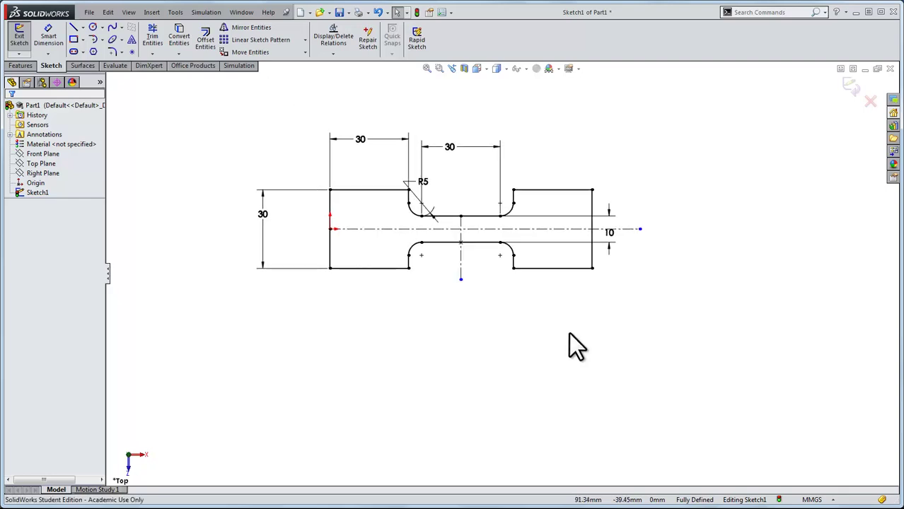
key("ctrl+b")
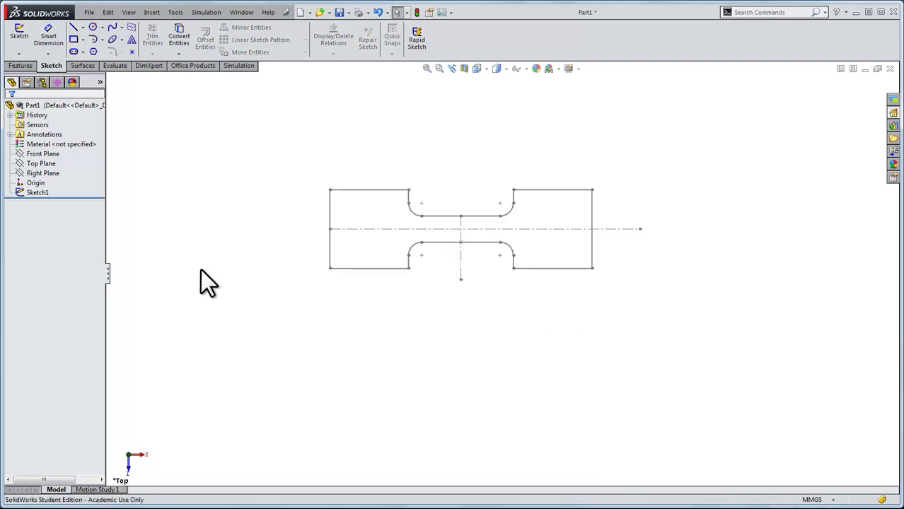
In isometric view, extrude the dog-bone sketch to a 5 mm depth as Boss-Extrude1
key("ctrl+7")
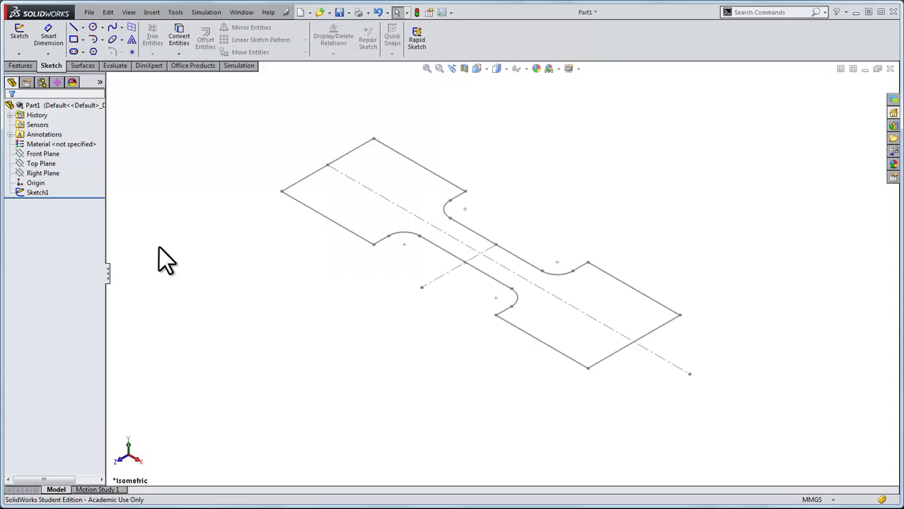
left_click(21, 66)
left_click(29, 39)
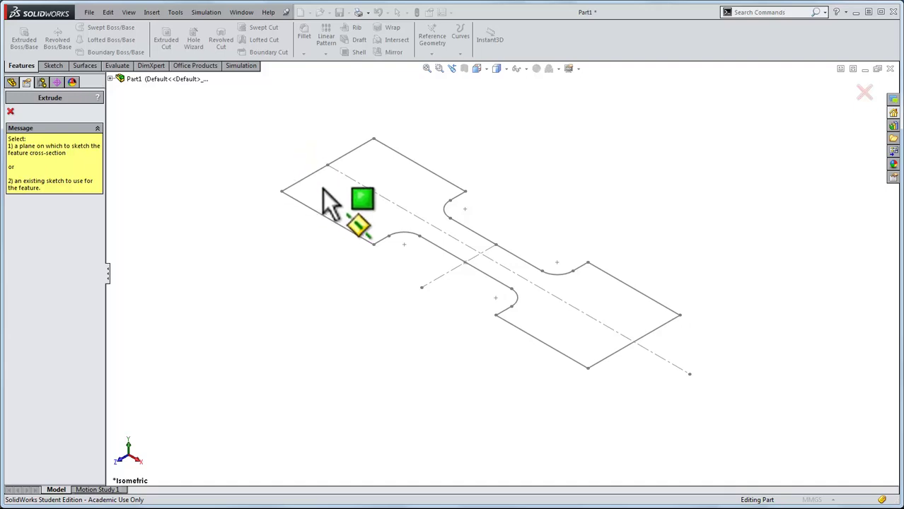
left_click(328, 217)
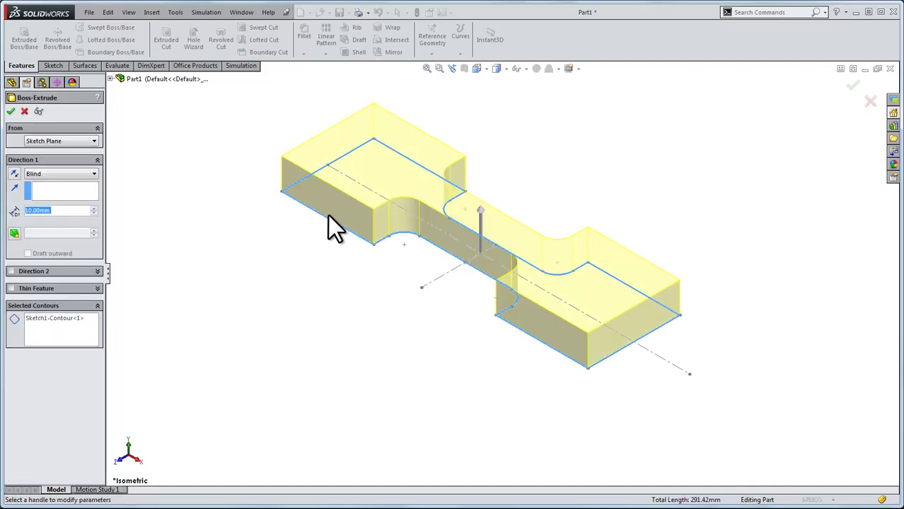
mouse_move(482, 212)
left_mouse_down()
mouse_move(480, 141)
mouse_move(479, 197)
left_mouse_up()
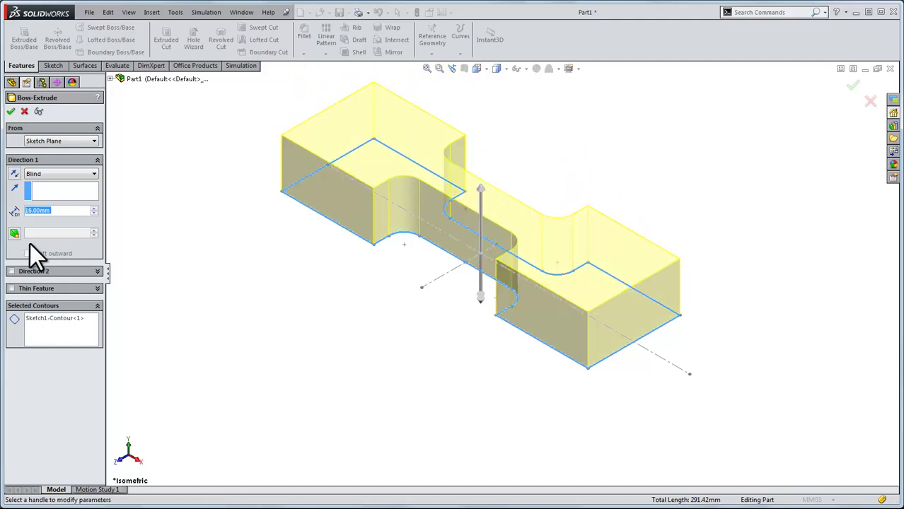
type("5")
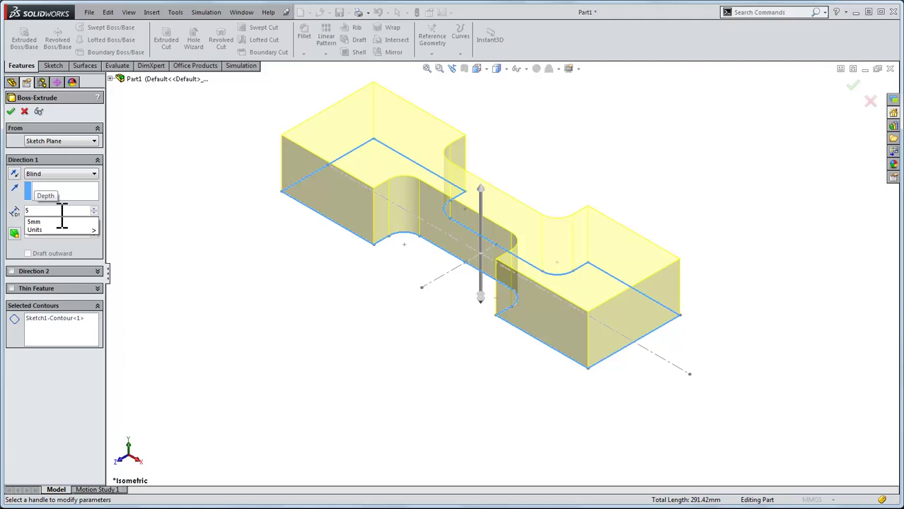
key("Return")
left_click(853, 85)
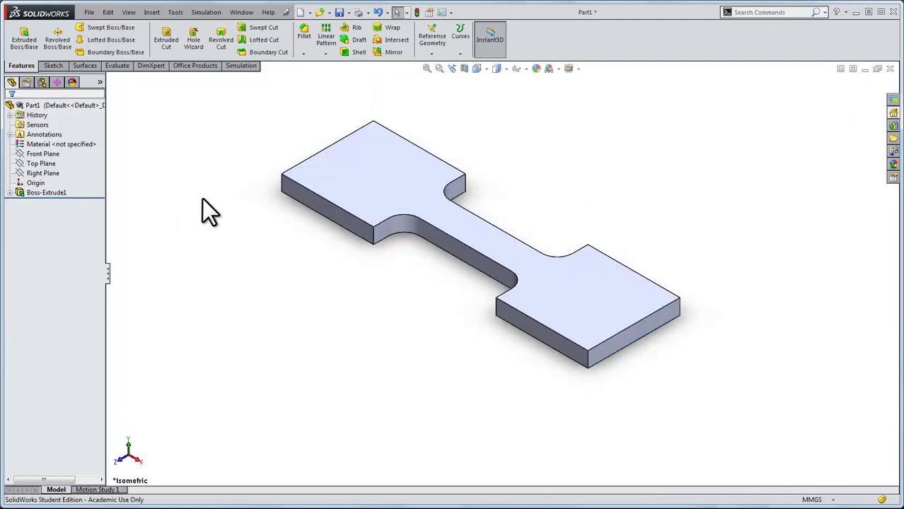
Orbit the dog-bone part, then view it from the Right and finally straight down from the Top
middle_click_drag(208, 206, 224, 333)
key("ctrl+4")
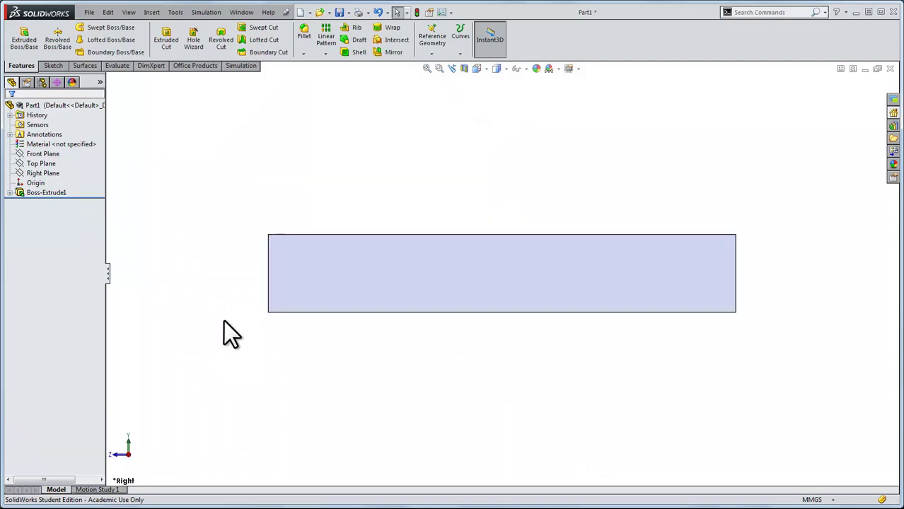
key("ctrl+5")
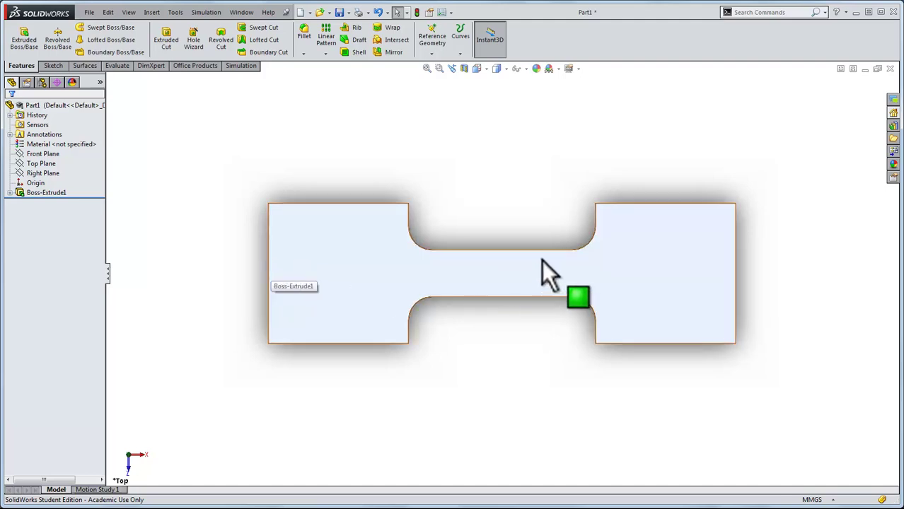